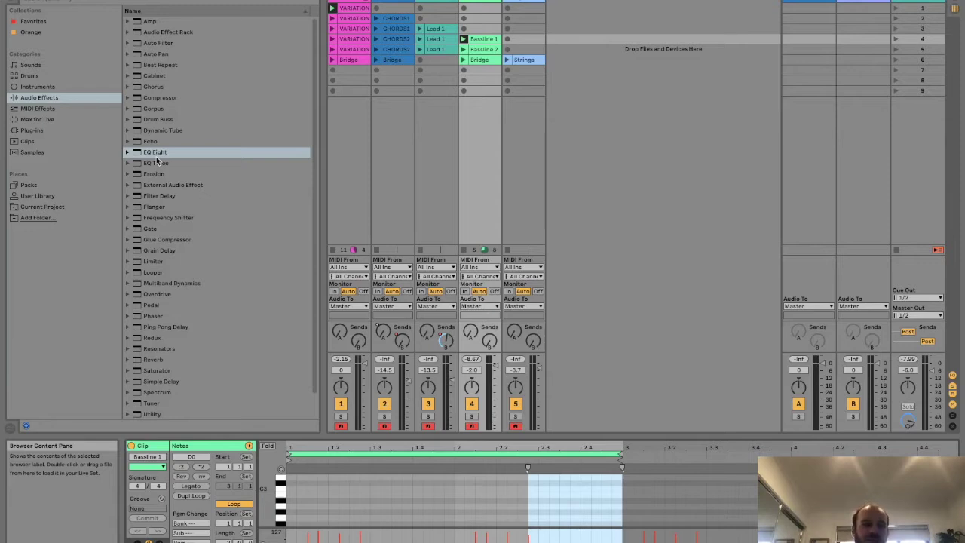
Add an EQ Eight audio effect to the bass track and another one to the chords track
{"action": "left_click", "coordinate": [128, 154]}
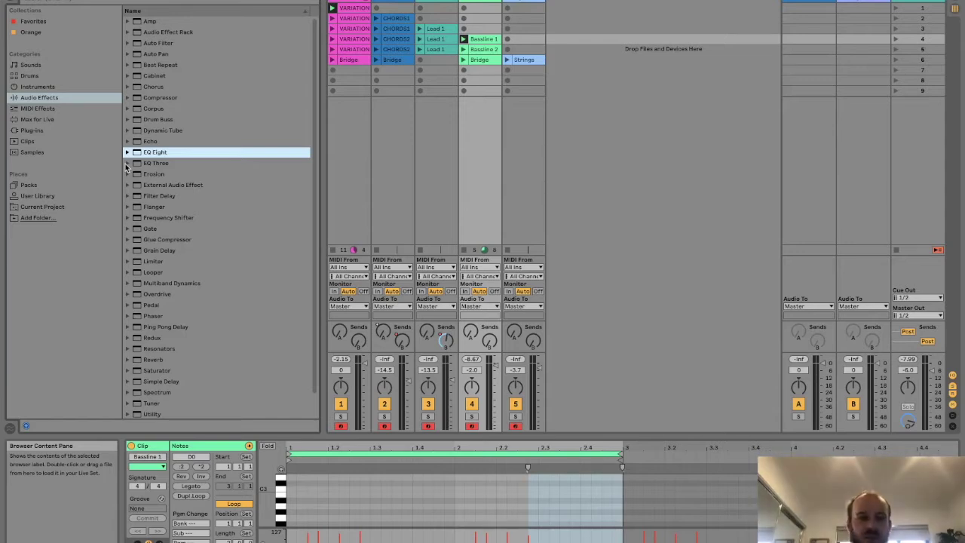
{"action": "left_click", "coordinate": [154, 163]}
{"action": "left_click", "coordinate": [155, 153]}
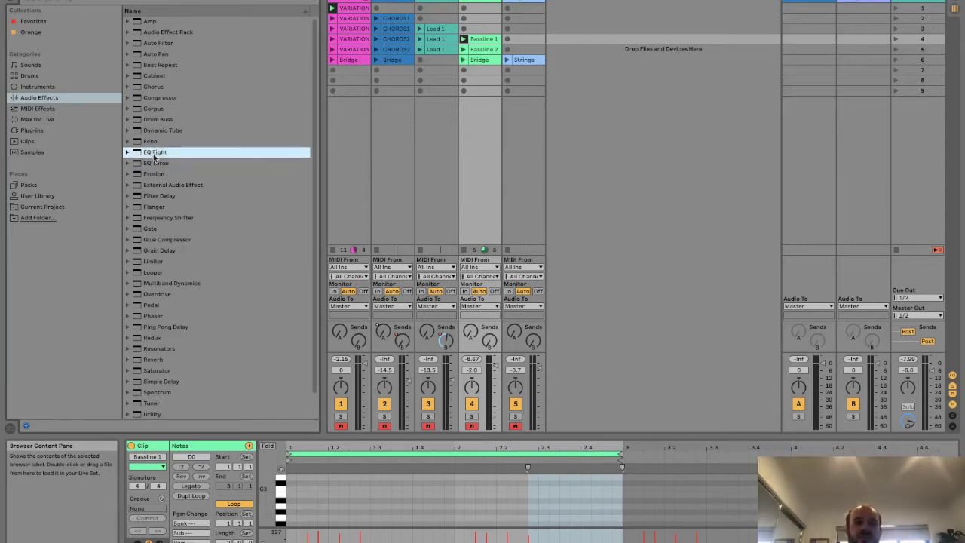
{"action": "double_click", "coordinate": [154, 153]}
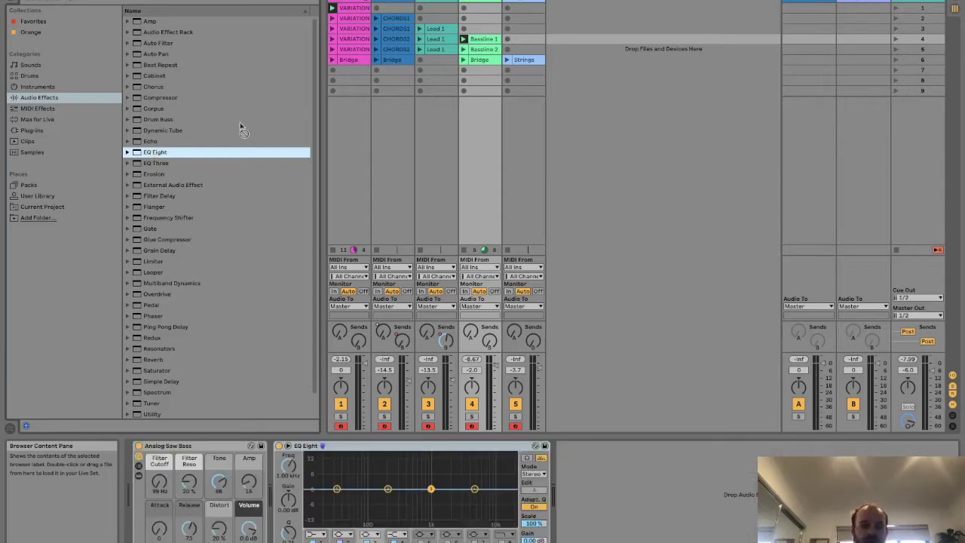
{"action": "left_click", "coordinate": [377, 8]}
{"action": "double_click", "coordinate": [155, 151]}
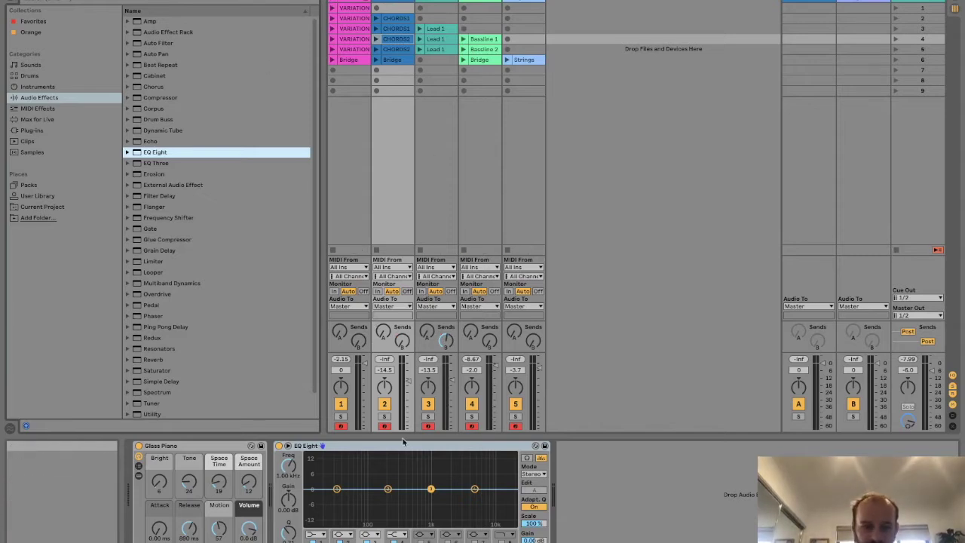
Solo the chords track and launch its chord clips in scene 2 and scene 3
{"action": "left_click", "coordinate": [384, 416]}
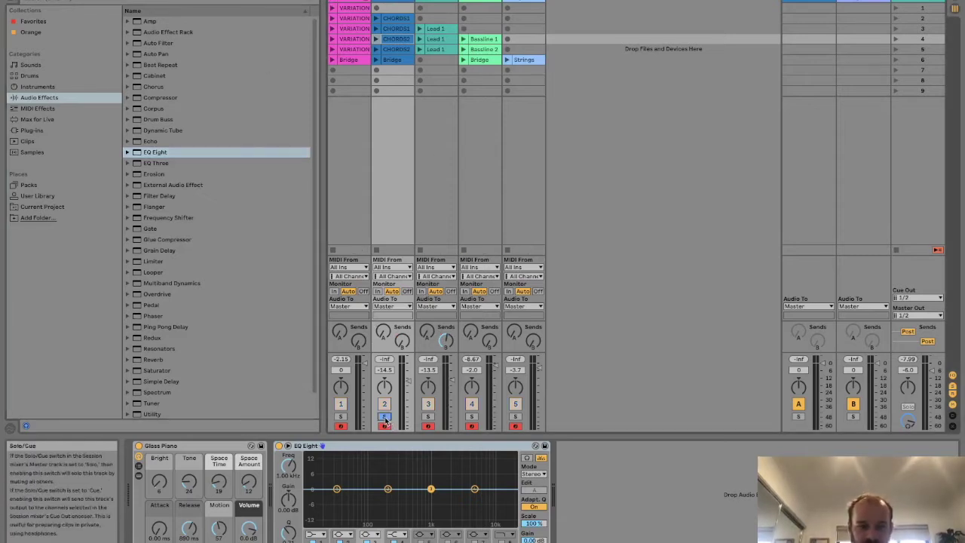
{"action": "left_click", "coordinate": [376, 19]}
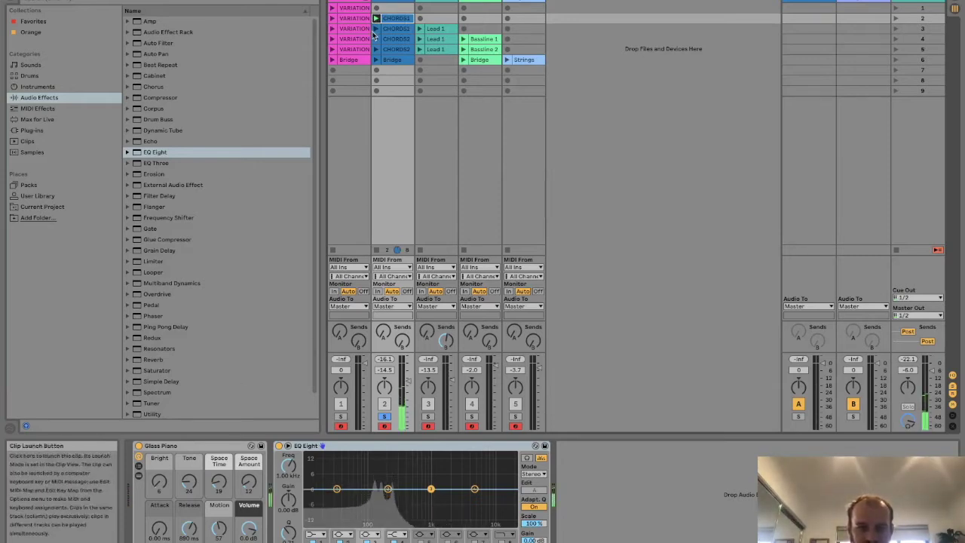
{"action": "left_click", "coordinate": [374, 30]}
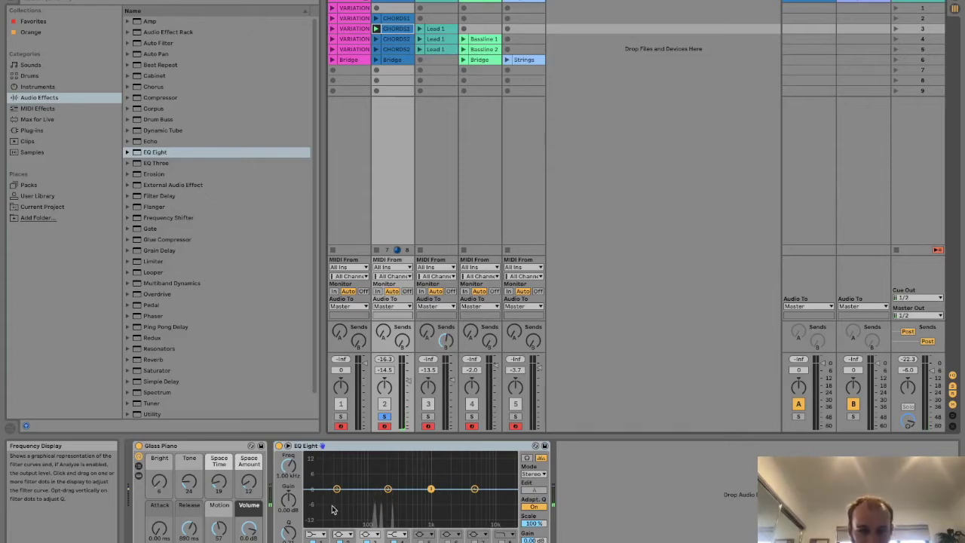
Make band 1 of the chords EQ Eight a low cut at about 159 Hz with a Q of 0.72, using the expanded display
{"action": "mouse_move", "coordinate": [336, 489]}
{"action": "left_mouse_down"}
{"action": "mouse_move", "coordinate": [369, 519]}
{"action": "mouse_move", "coordinate": [503, 522]}
{"action": "mouse_move", "coordinate": [350, 522]}
{"action": "mouse_move", "coordinate": [388, 521]}
{"action": "mouse_move", "coordinate": [352, 493]}
{"action": "left_mouse_up"}
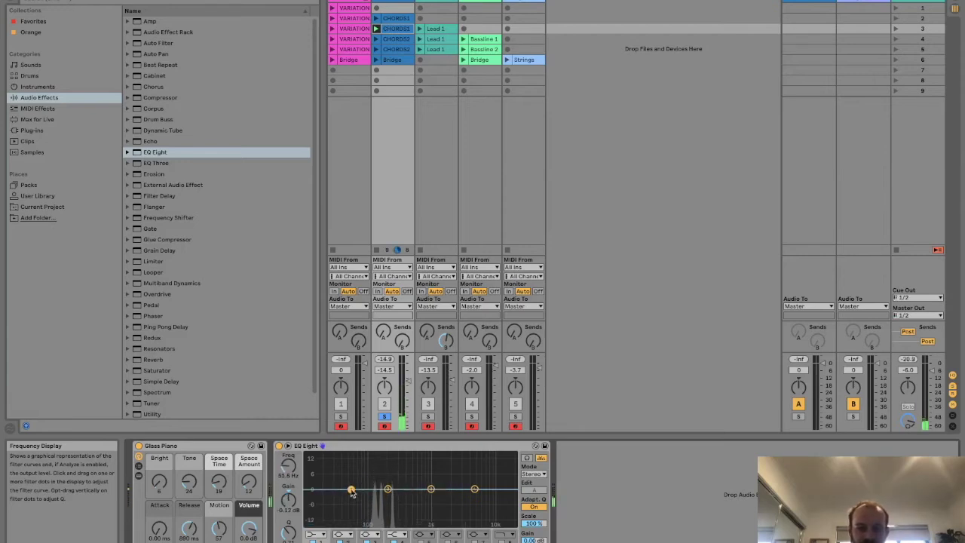
{"action": "left_click", "coordinate": [315, 534]}
{"action": "left_click", "coordinate": [316, 464]}
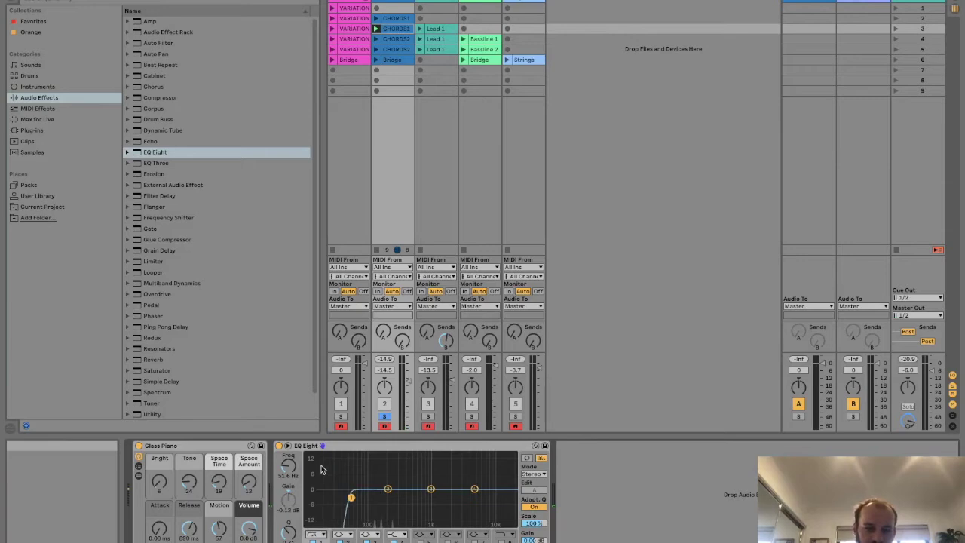
{"action": "left_click_drag", "start_coordinate": [352, 498], "coordinate": [403, 497]}
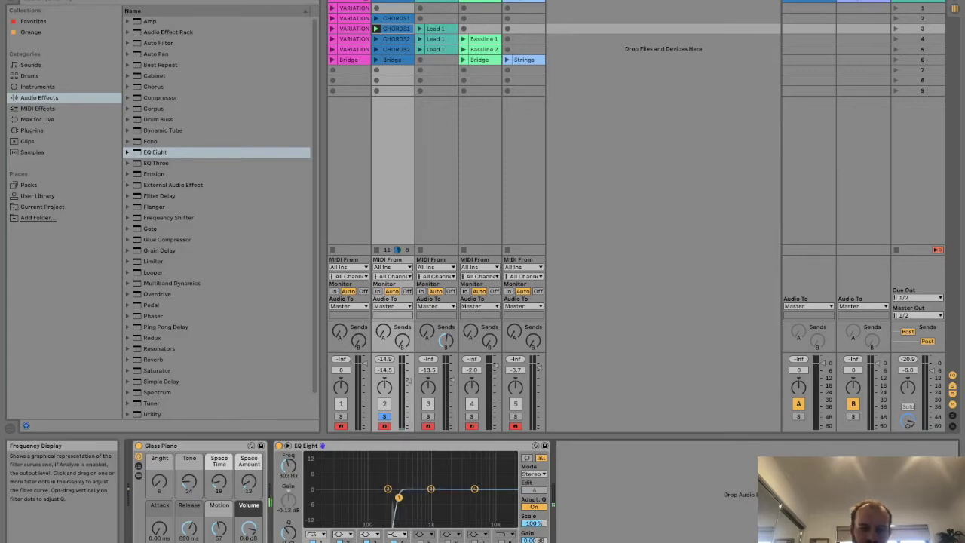
{"action": "mouse_move", "coordinate": [387, 498]}
{"action": "left_mouse_down"}
{"action": "mouse_move", "coordinate": [359, 485]}
{"action": "mouse_move", "coordinate": [383, 459]}
{"action": "mouse_move", "coordinate": [386, 489]}
{"action": "mouse_move", "coordinate": [374, 491]}
{"action": "mouse_move", "coordinate": [385, 493]}
{"action": "left_mouse_up"}
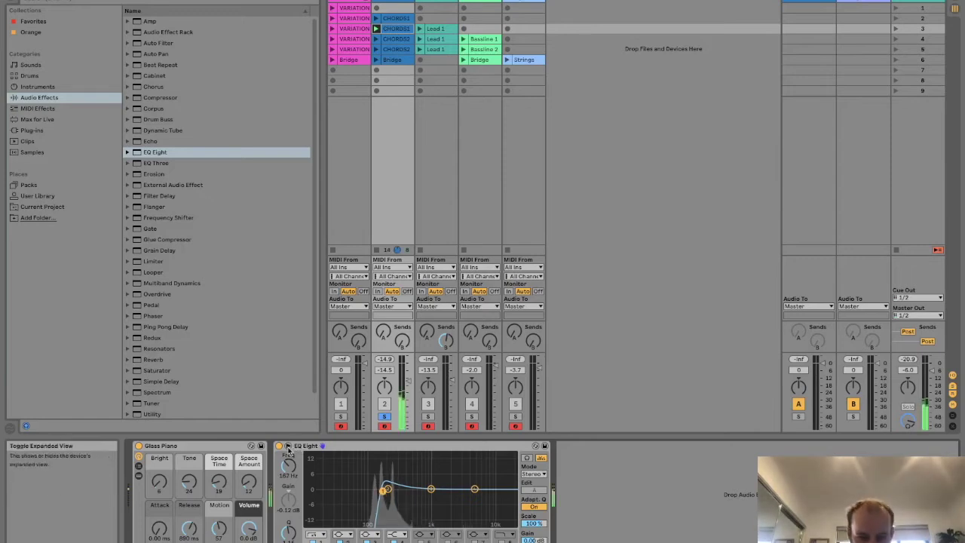
{"action": "left_click", "coordinate": [287, 447]}
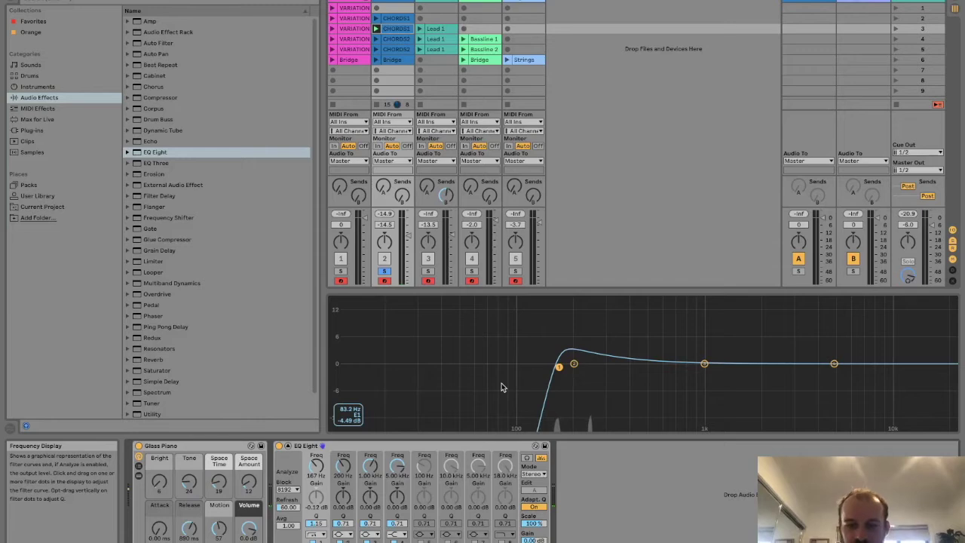
{"action": "mouse_move", "coordinate": [549, 390]}
{"action": "left_mouse_down"}
{"action": "mouse_move", "coordinate": [519, 391]}
{"action": "mouse_move", "coordinate": [705, 399]}
{"action": "mouse_move", "coordinate": [712, 379]}
{"action": "mouse_move", "coordinate": [885, 380]}
{"action": "mouse_move", "coordinate": [524, 376]}
{"action": "mouse_move", "coordinate": [556, 382]}
{"action": "left_mouse_up"}
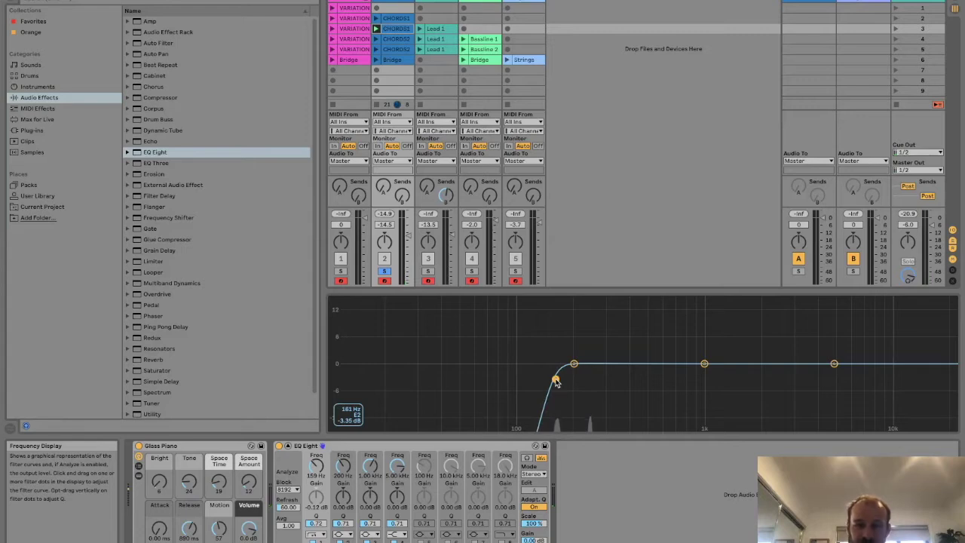
Unsolo the chords track and launch the scene 1 drum variation and the Bassline 1 clip alongside it
{"action": "left_click", "coordinate": [385, 273]}
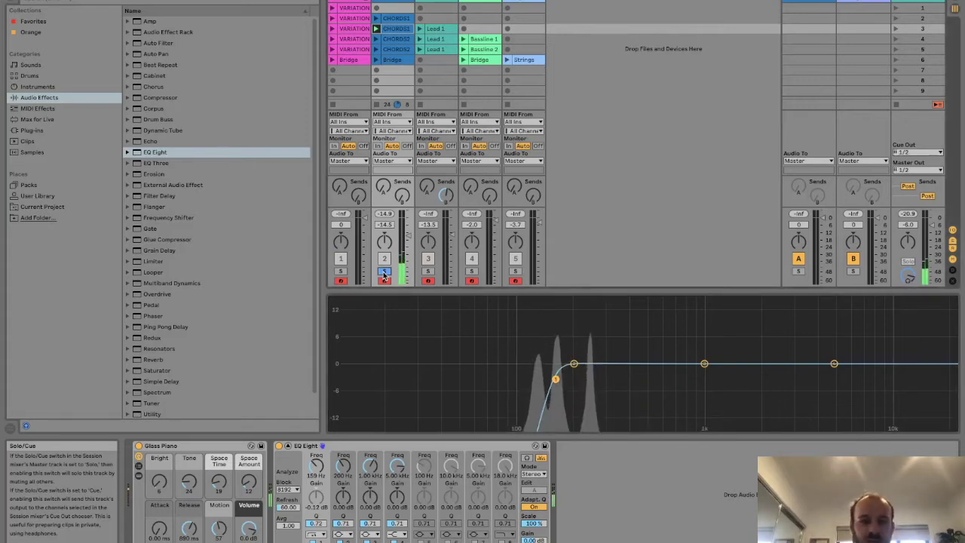
{"action": "left_click", "coordinate": [333, 9]}
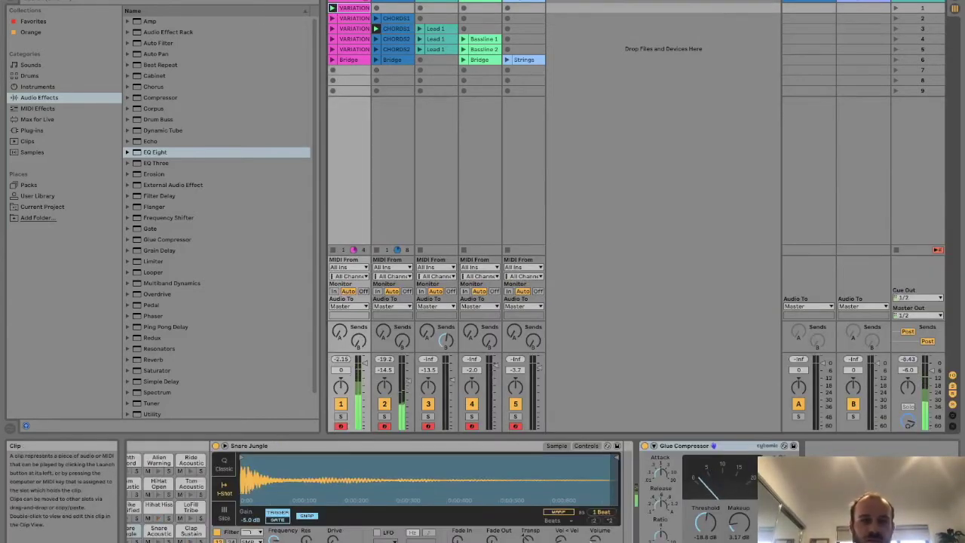
{"action": "key", "text": "ctrl+alt+b"}
{"action": "left_click", "coordinate": [154, 38]}
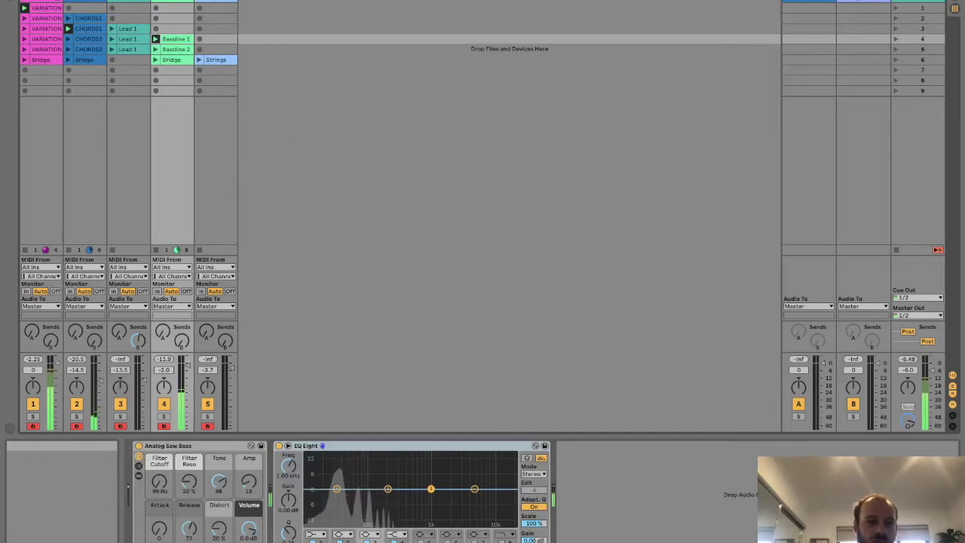
Bypass and re-enable the chords track's EQ Eight to compare the mix with and without the low cut
{"action": "key", "text": "Left"}
{"action": "key", "text": "Left"}
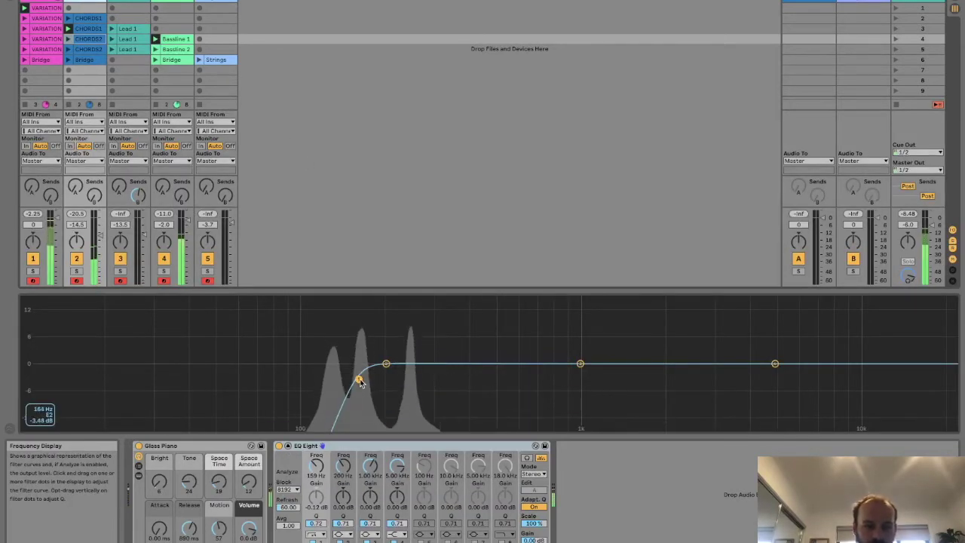
{"action": "left_click", "coordinate": [279, 446]}
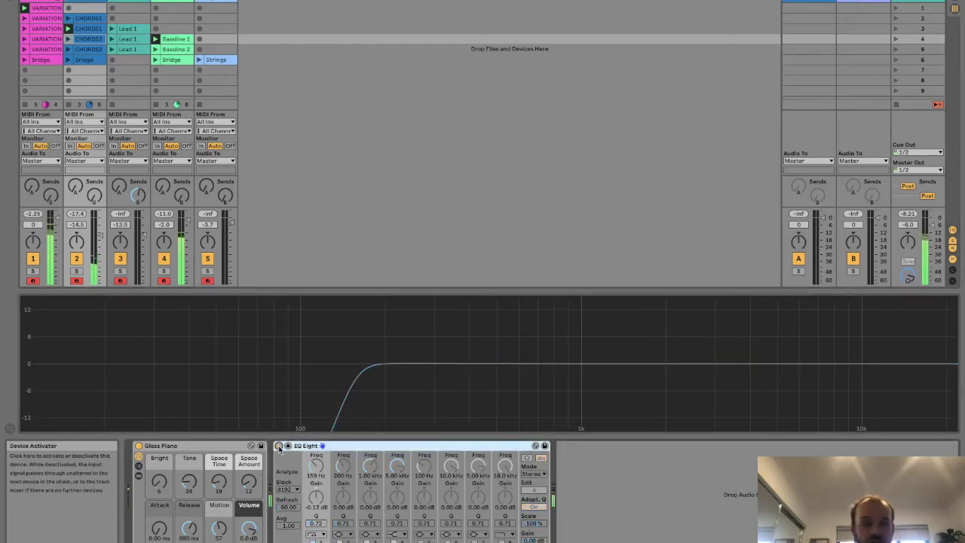
{"action": "left_click", "coordinate": [279, 447]}
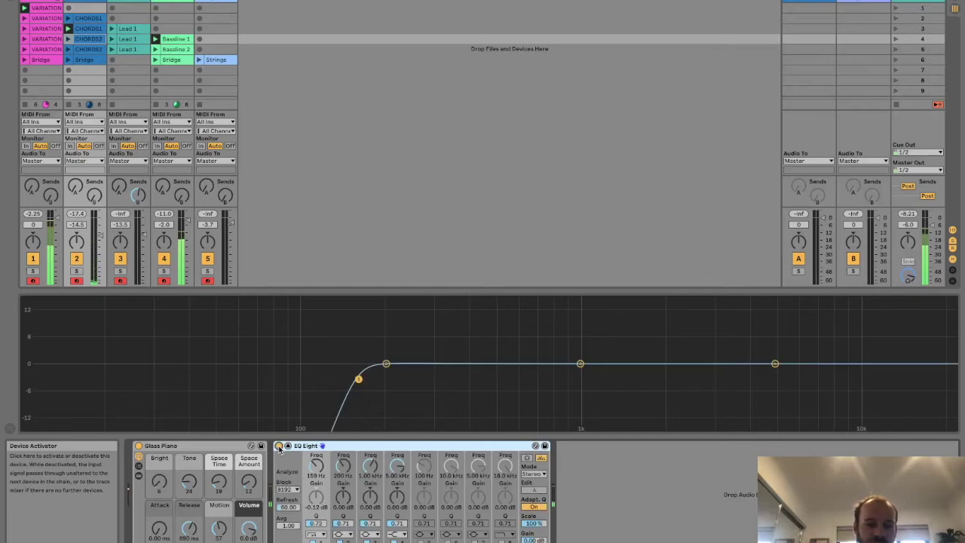
Set the chords low cut to about 158 Hz and the chords track volume to -11.0 dB
{"action": "left_click_drag", "start_coordinate": [358, 379], "coordinate": [358, 382]}
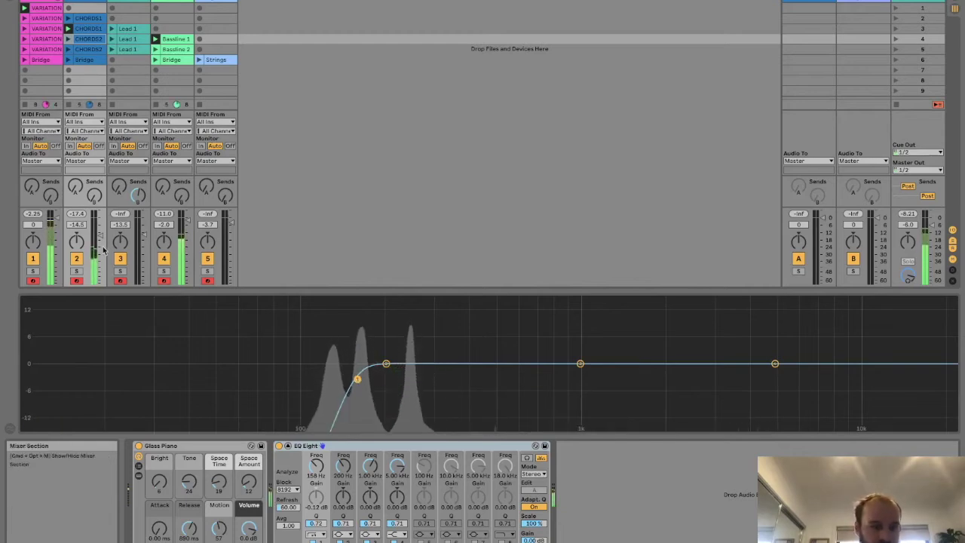
{"action": "left_click_drag", "start_coordinate": [100, 235], "coordinate": [101, 235]}
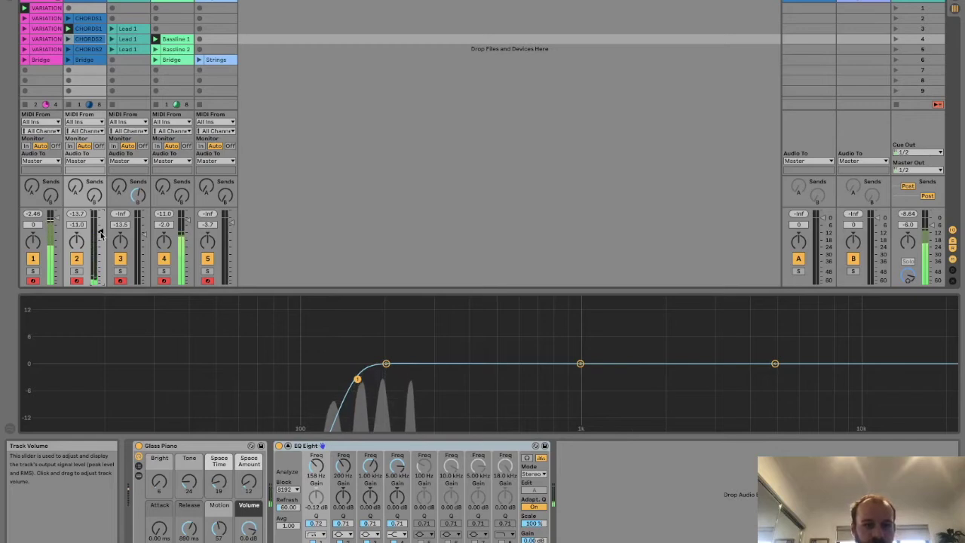
Launch the Lead 1 clip in scene 3 and add an EQ Eight to its track with a band 1 low cut at about 176 Hz
{"action": "left_click", "coordinate": [223, 3]}
{"action": "left_click", "coordinate": [111, 31]}
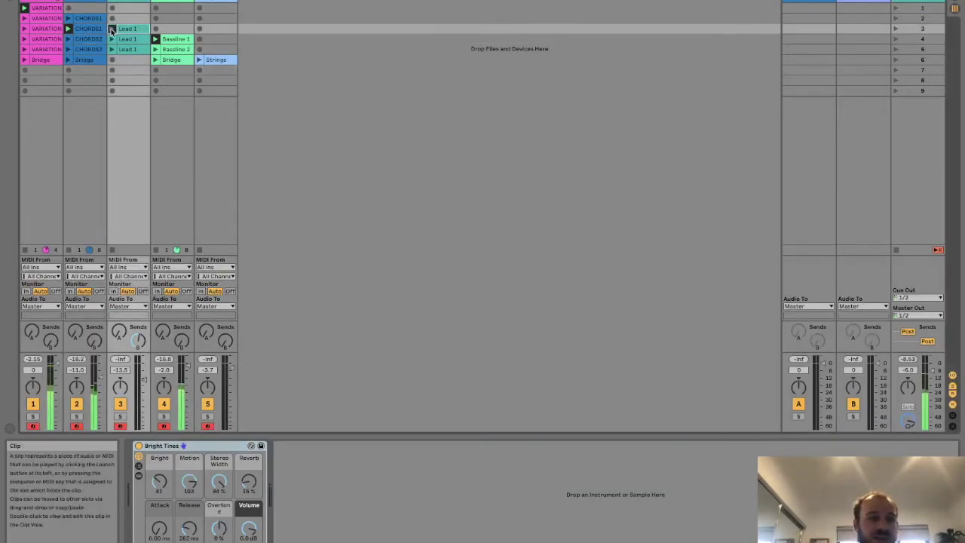
{"action": "key", "text": "ctrl+alt+b"}
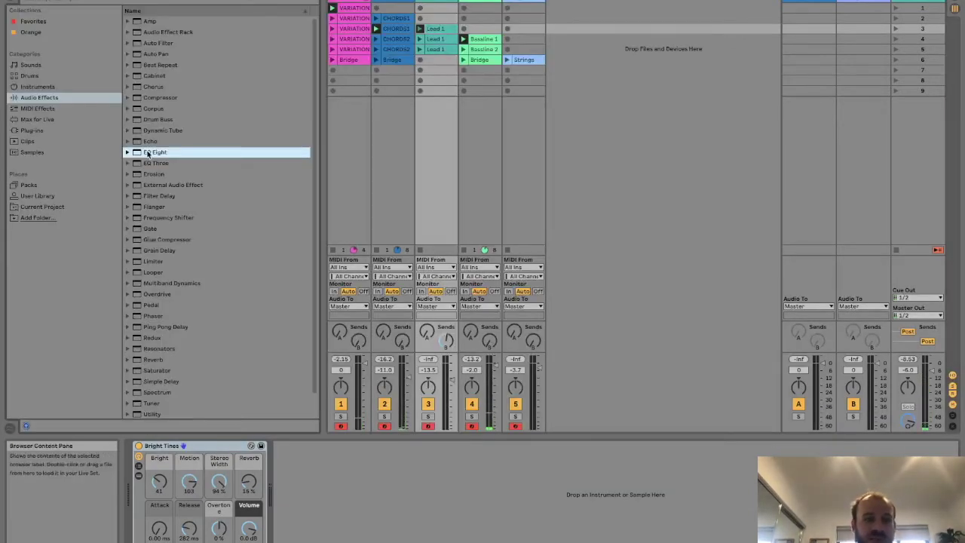
{"action": "key", "text": "Return"}
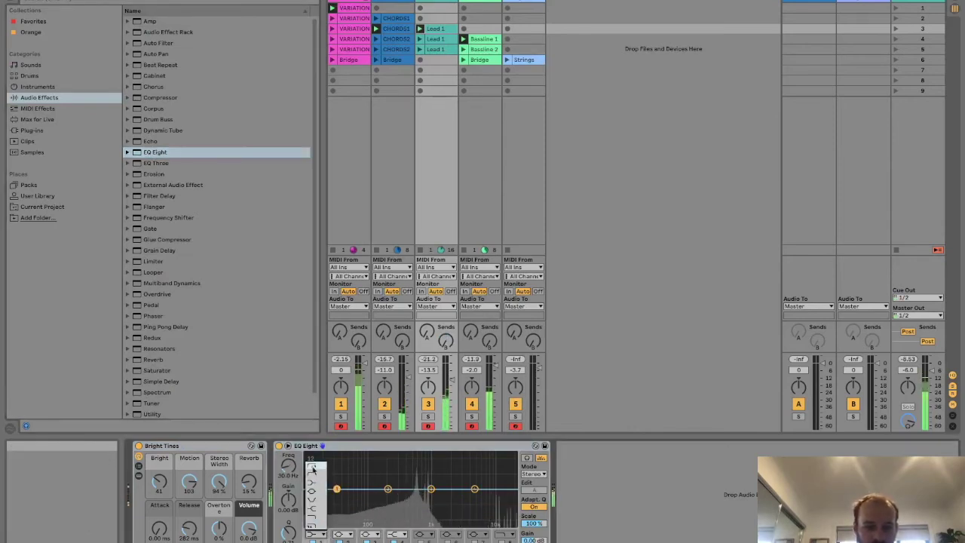
{"action": "left_click_drag", "start_coordinate": [337, 494], "coordinate": [382, 497]}
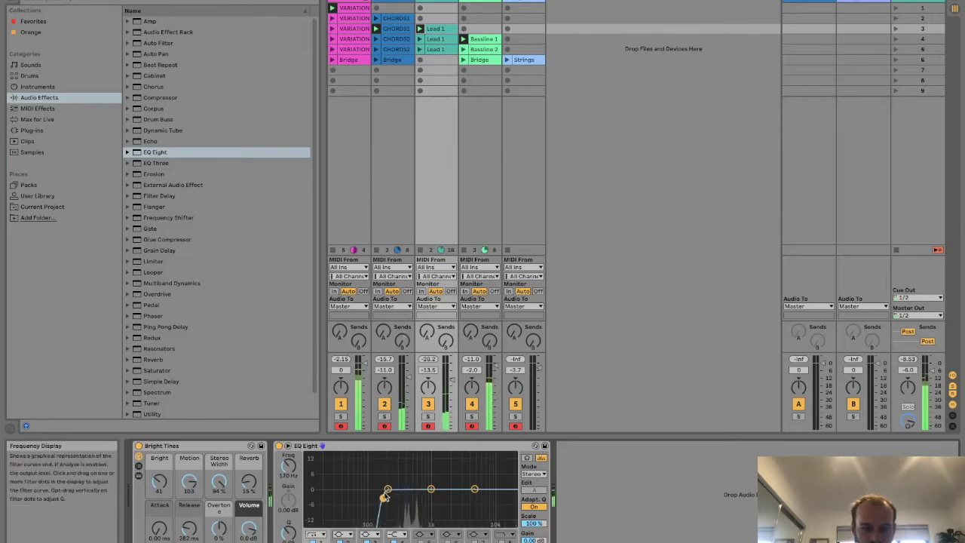
{"action": "left_click_drag", "start_coordinate": [386, 497], "coordinate": [386, 498]}
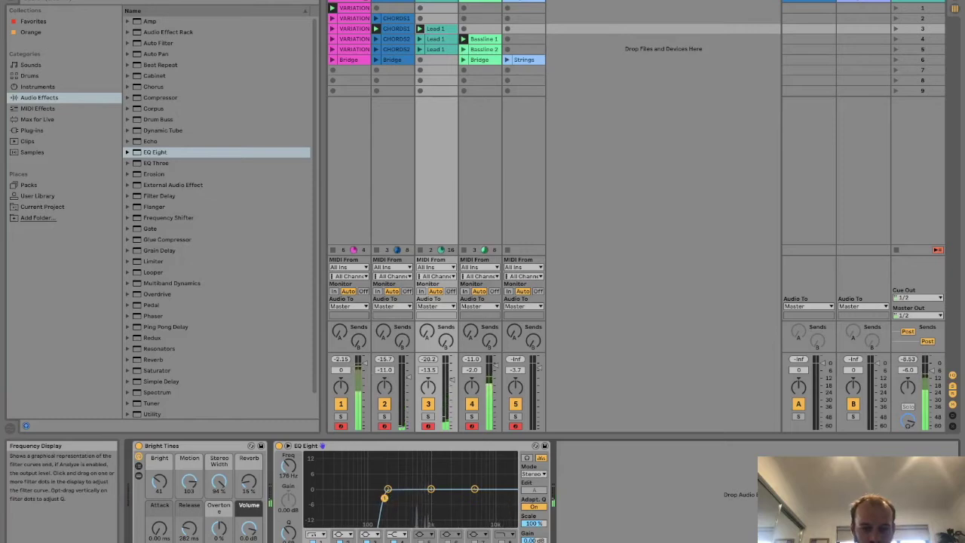
Launch the Strings clip and add an EQ Eight to its track with a band 1 low cut at about 435 Hz
{"action": "left_click", "coordinate": [524, 60]}
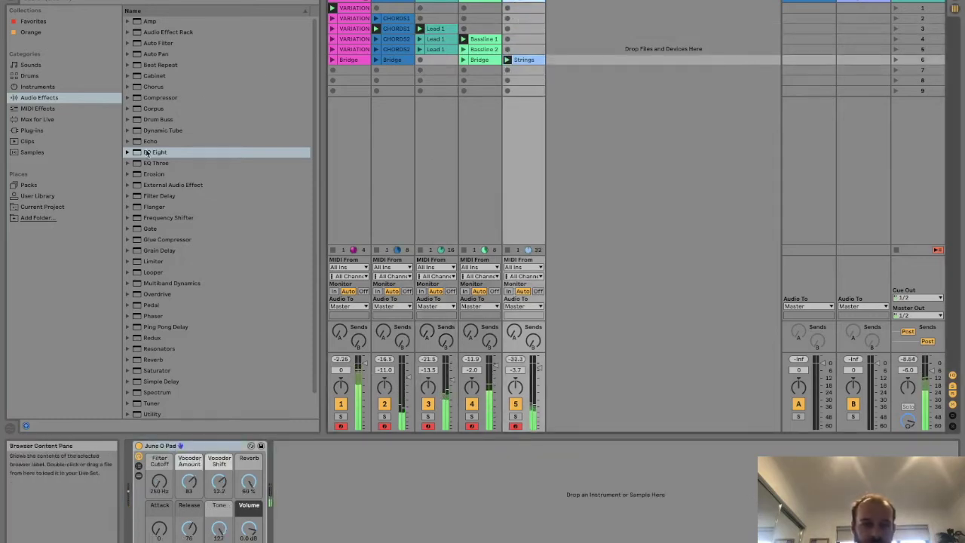
{"action": "left_click_drag", "start_coordinate": [157, 153], "coordinate": [408, 499]}
{"action": "double_click", "coordinate": [337, 489]}
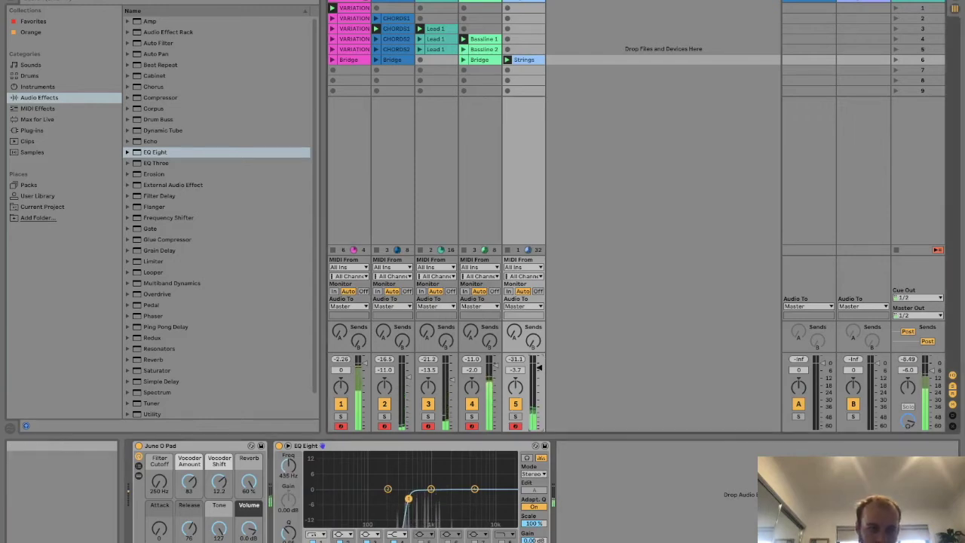
{"action": "left_click", "coordinate": [11, 6]}
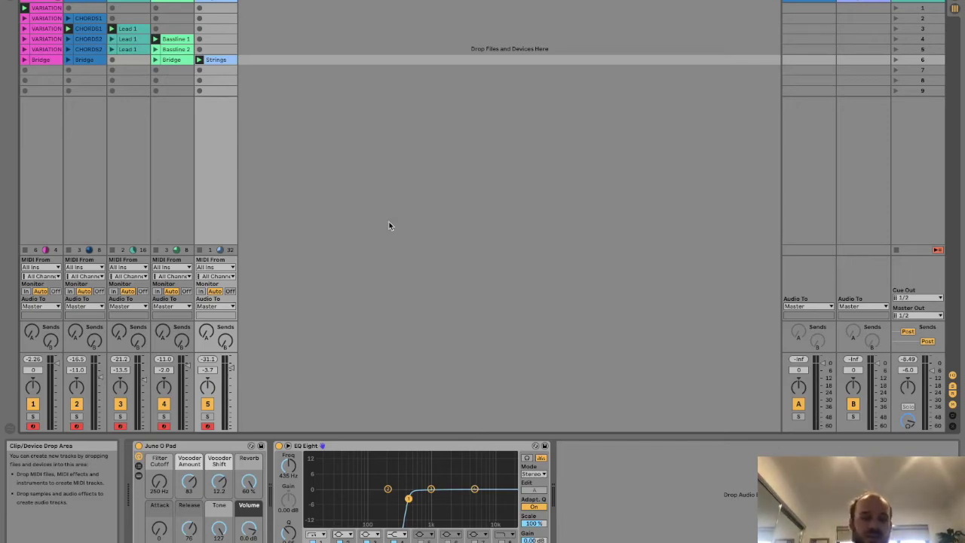
Boost band 2 of the chords EQ Eight by about 6.7 dB and move it to about 529 Hz
{"action": "left_click", "coordinate": [83, 2]}
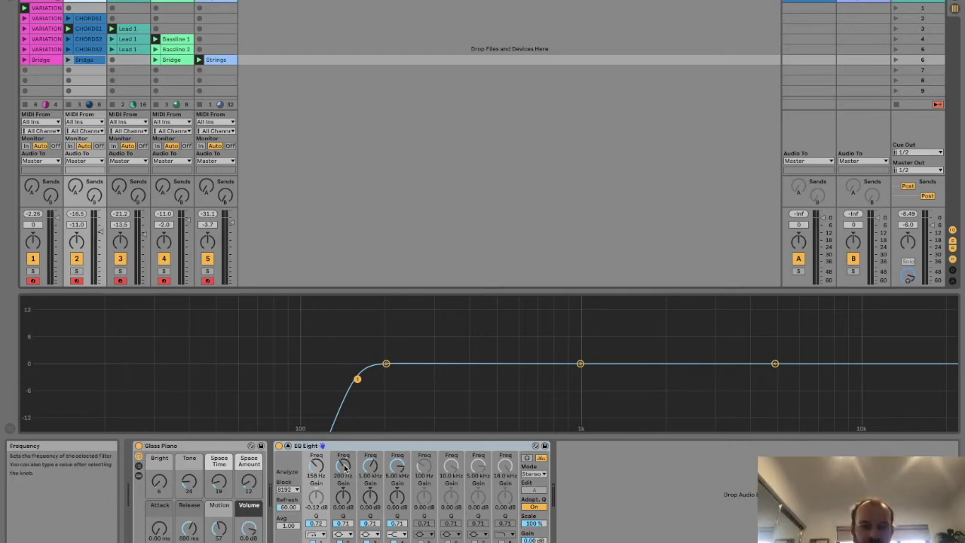
{"action": "left_click_drag", "start_coordinate": [342, 501], "coordinate": [342, 399]}
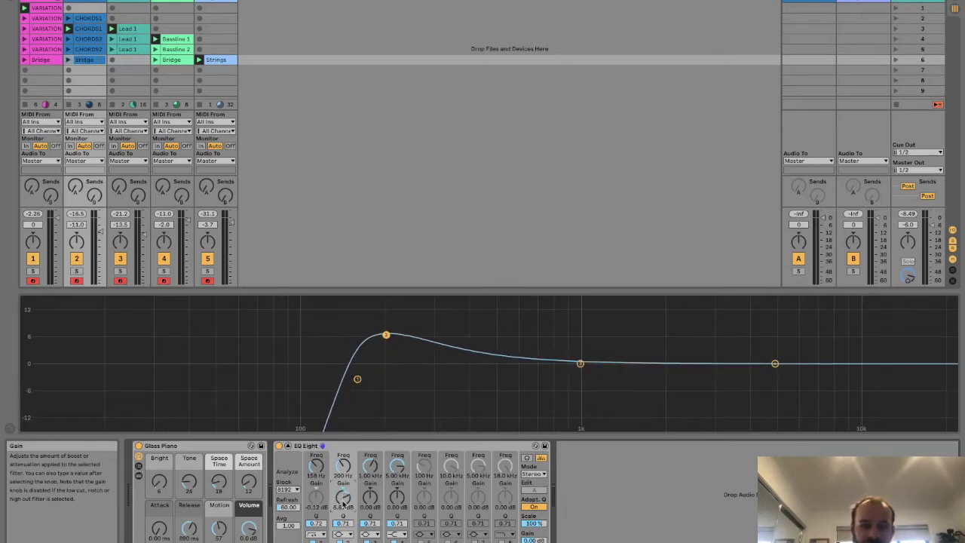
{"action": "mouse_move", "coordinate": [344, 465]}
{"action": "left_mouse_down"}
{"action": "mouse_move", "coordinate": [343, 497]}
{"action": "mouse_move", "coordinate": [343, 438]}
{"action": "mouse_move", "coordinate": [344, 460]}
{"action": "left_mouse_up"}
{"action": "left_click", "coordinate": [288, 447]}
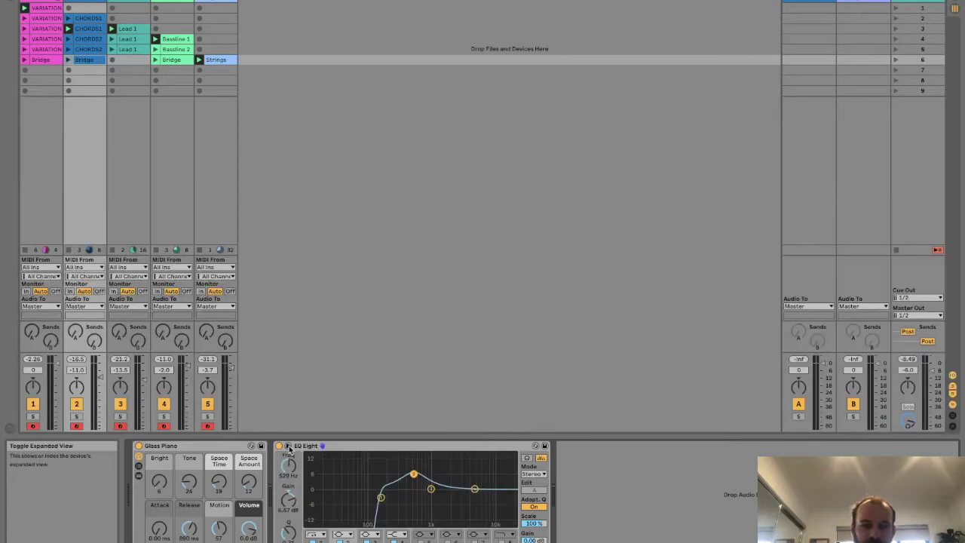
Narrow band 2 of the chords EQ, raise its gain to 15.0 dB and sweep the peak to about 813 Hz
{"action": "mouse_move", "coordinate": [288, 532]}
{"action": "left_mouse_down"}
{"action": "mouse_move", "coordinate": [289, 509]}
{"action": "mouse_move", "coordinate": [289, 542]}
{"action": "mouse_move", "coordinate": [289, 533]}
{"action": "left_mouse_up"}
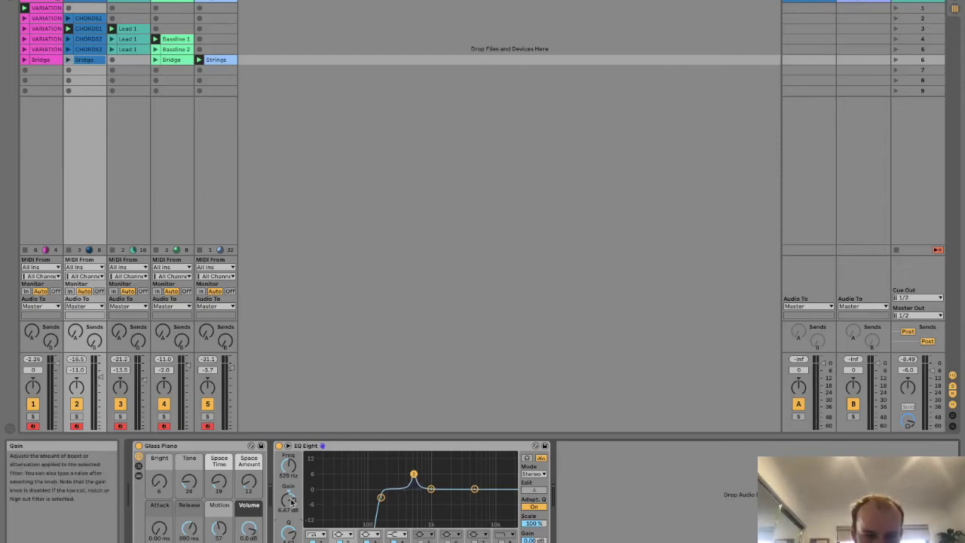
{"action": "mouse_move", "coordinate": [289, 498]}
{"action": "left_mouse_down"}
{"action": "mouse_move", "coordinate": [289, 510]}
{"action": "mouse_move", "coordinate": [287, 461]}
{"action": "mouse_move", "coordinate": [291, 499]}
{"action": "left_mouse_up"}
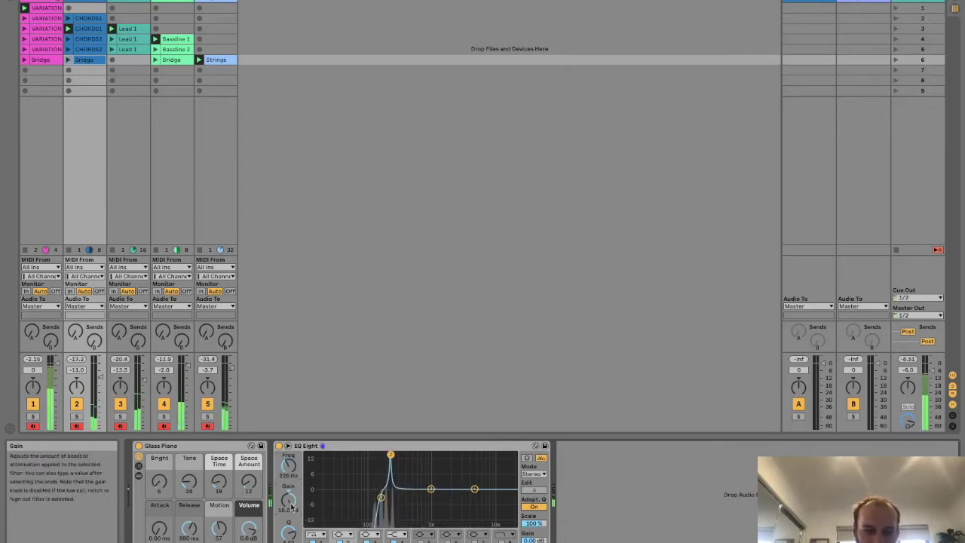
{"action": "left_click_drag", "start_coordinate": [290, 537], "coordinate": [290, 535]}
{"action": "left_click_drag", "start_coordinate": [390, 455], "coordinate": [426, 455]}
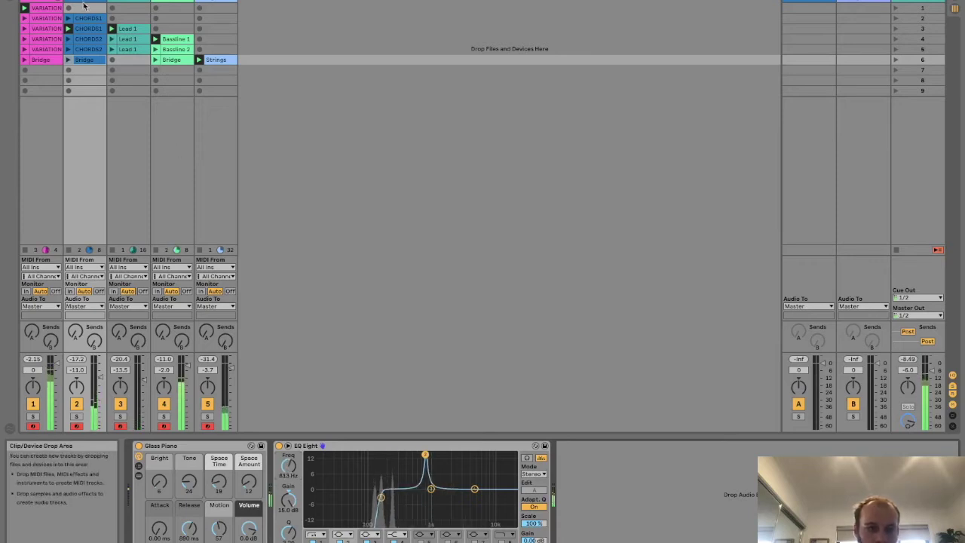
Pull band 2 of the chords EQ Eight down to about 0.87 dB and move it to about 1.38 kHz
{"action": "left_click_drag", "start_coordinate": [425, 460], "coordinate": [415, 487]}
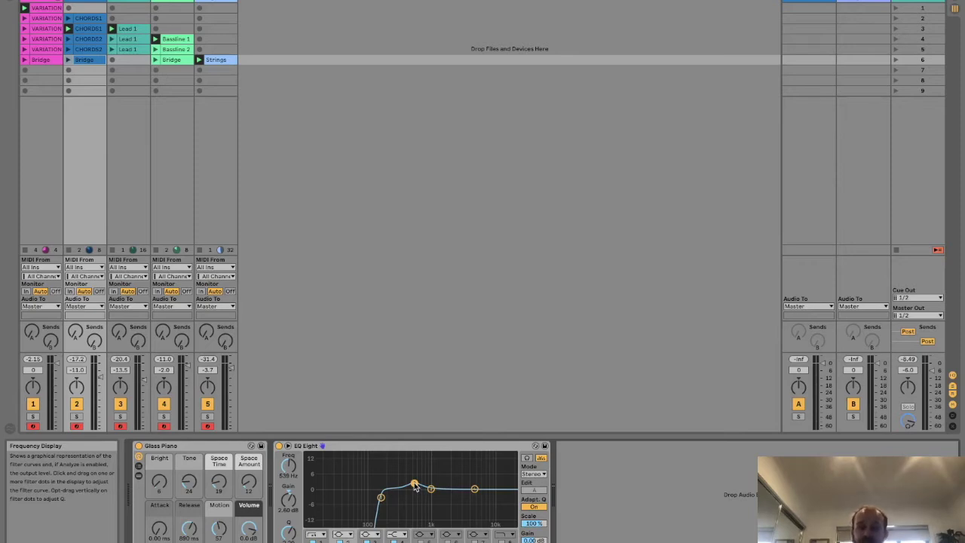
{"action": "left_click_drag", "start_coordinate": [414, 486], "coordinate": [444, 479]}
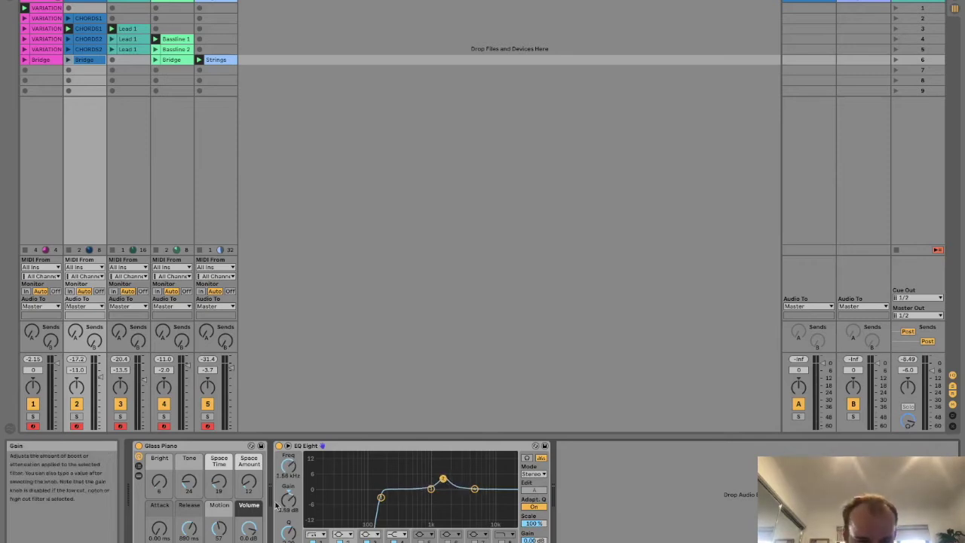
{"action": "left_click_drag", "start_coordinate": [445, 482], "coordinate": [434, 492]}
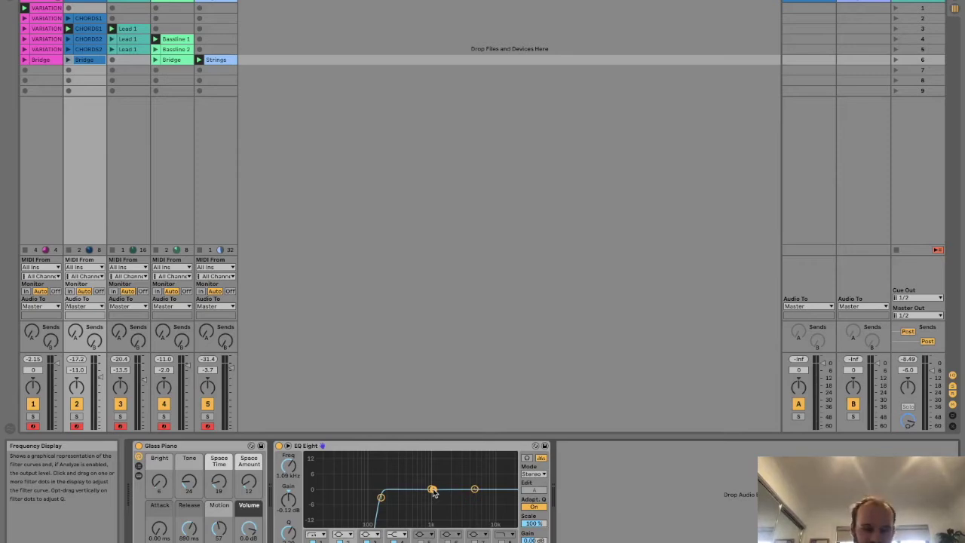
{"action": "left_click_drag", "start_coordinate": [434, 490], "coordinate": [439, 488]}
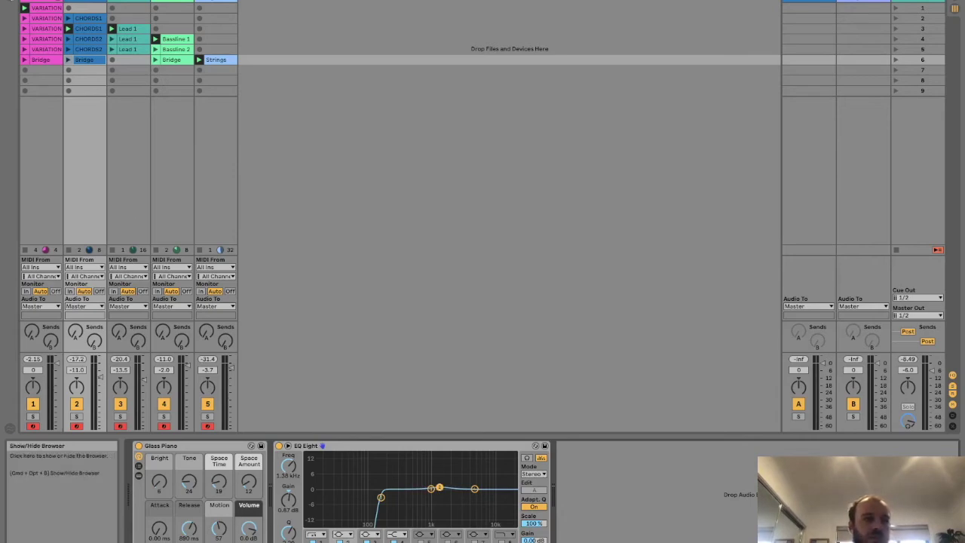
Stop all playing clips and launch only the drum track's VARIATION clip in scene 3
{"action": "left_click", "coordinate": [9, 427]}
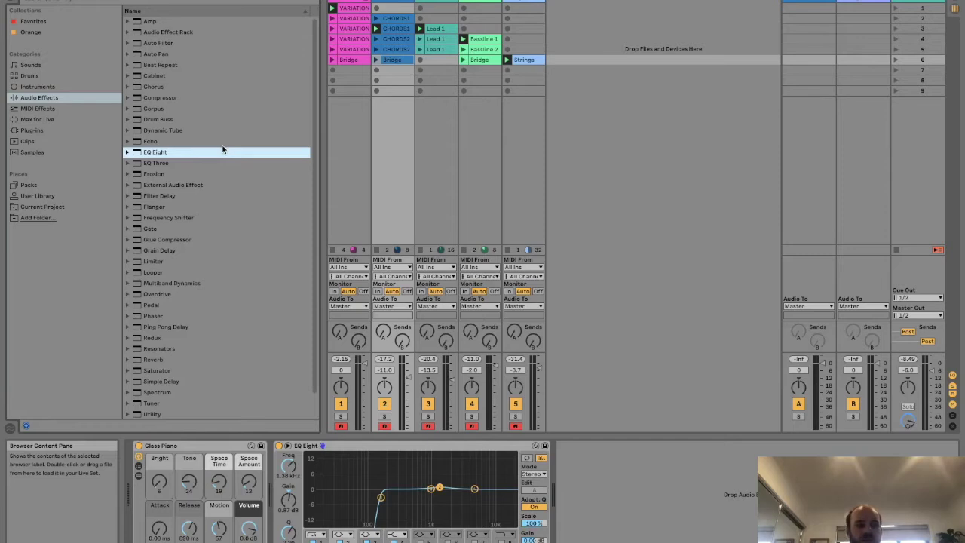
{"action": "left_click", "coordinate": [170, 99]}
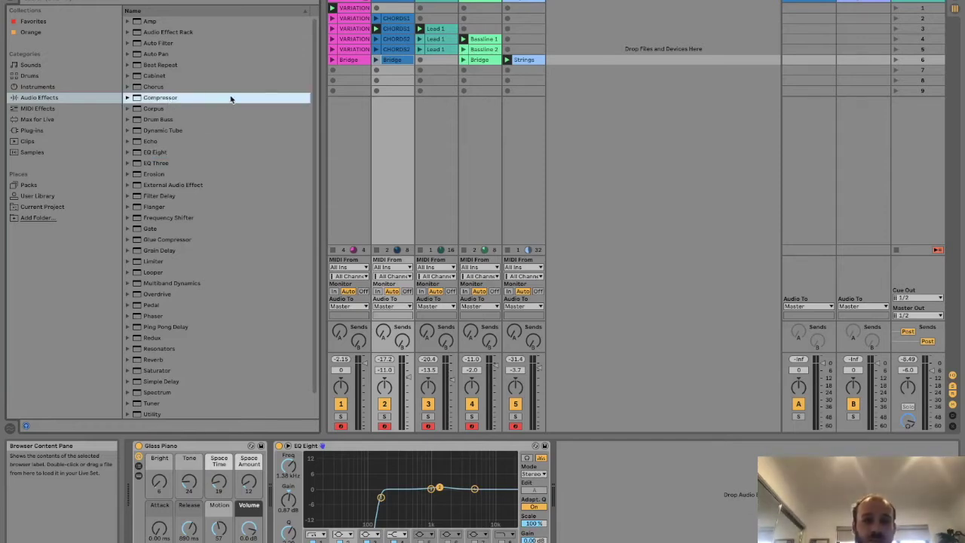
{"action": "left_click", "coordinate": [896, 249]}
{"action": "left_click", "coordinate": [480, 6]}
{"action": "left_click", "coordinate": [333, 28]}
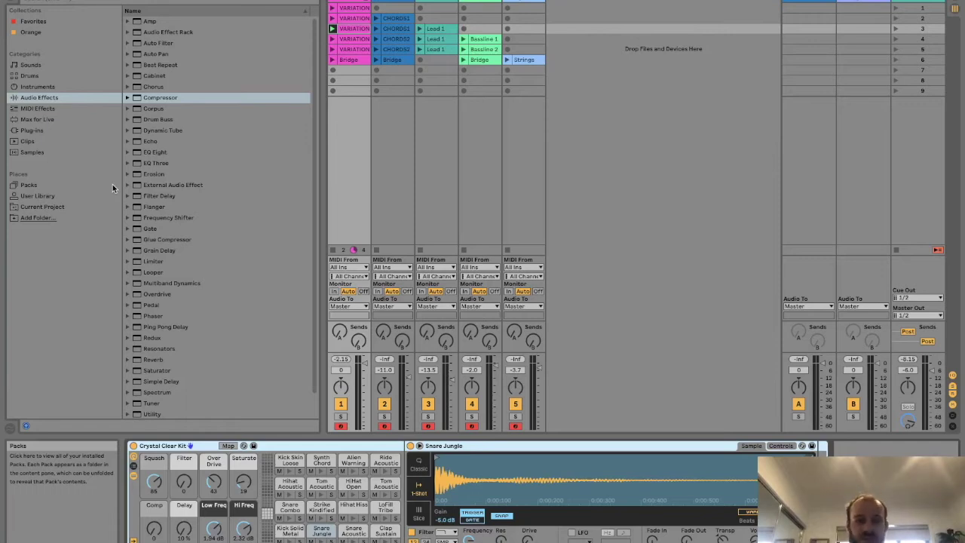
Add a Compressor after the Crystal Clear Kit on the drum track and bring its controls into view
{"action": "left_click", "coordinate": [151, 101]}
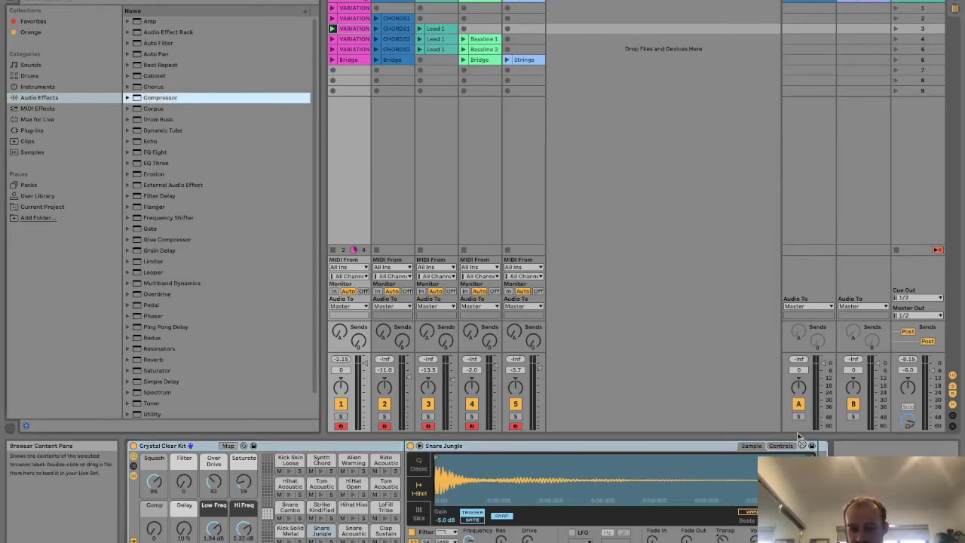
{"action": "left_click_drag", "start_coordinate": [824, 449], "coordinate": [820, 449]}
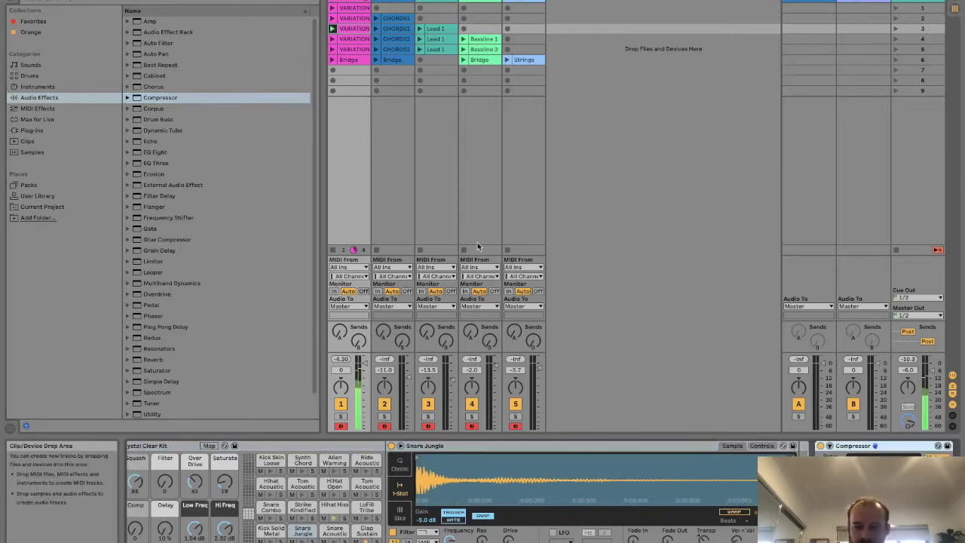
{"action": "left_click", "coordinate": [13, 3]}
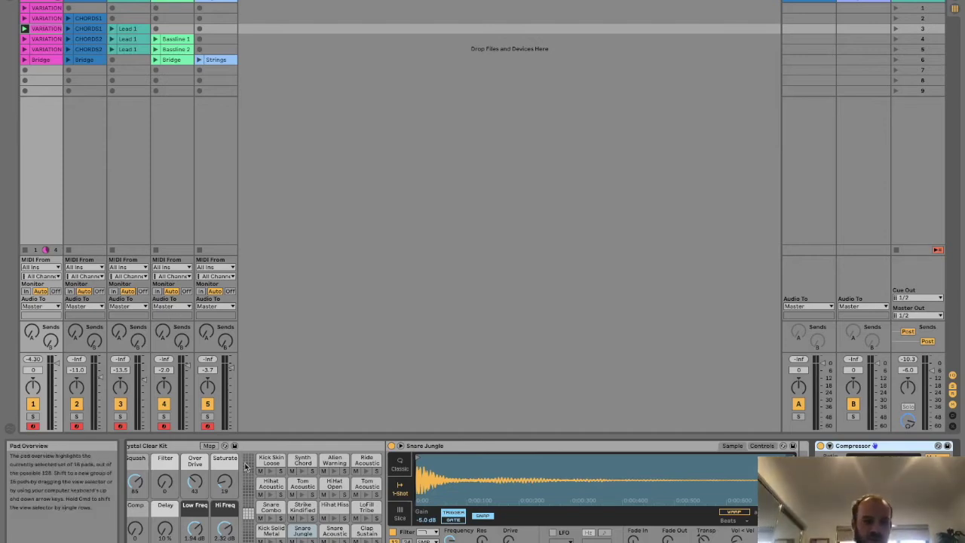
{"action": "scroll", "coordinate": [245, 465], "scroll_direction": "left", "scroll_amount": 1}
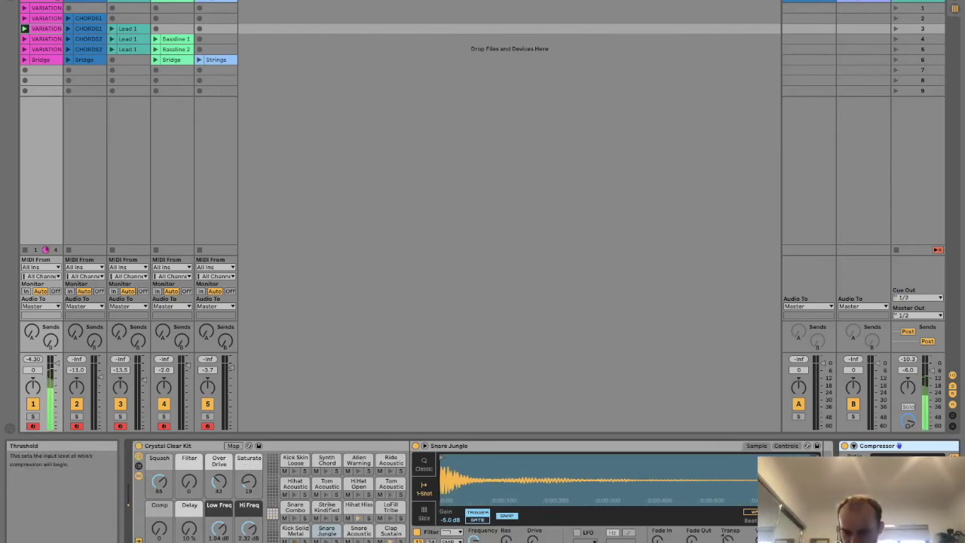
{"action": "scroll", "coordinate": [754, 490], "scroll_direction": "right", "scroll_amount": 6}
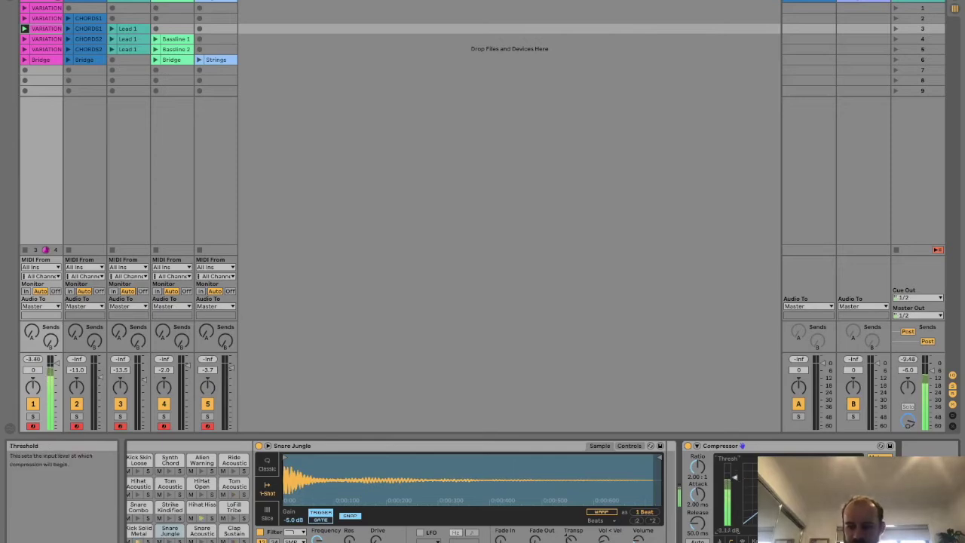
Expand the drum Compressor's sidechain section and set the threshold to about -16.5 dB and the ratio to about 2.46:1
{"action": "left_click_drag", "start_coordinate": [734, 483], "coordinate": [736, 489]}
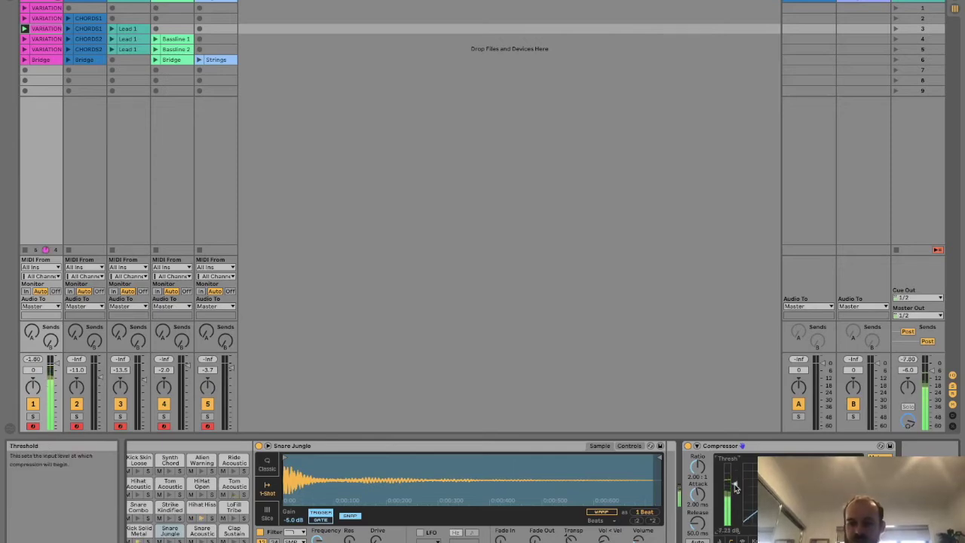
{"action": "left_click", "coordinate": [742, 540]}
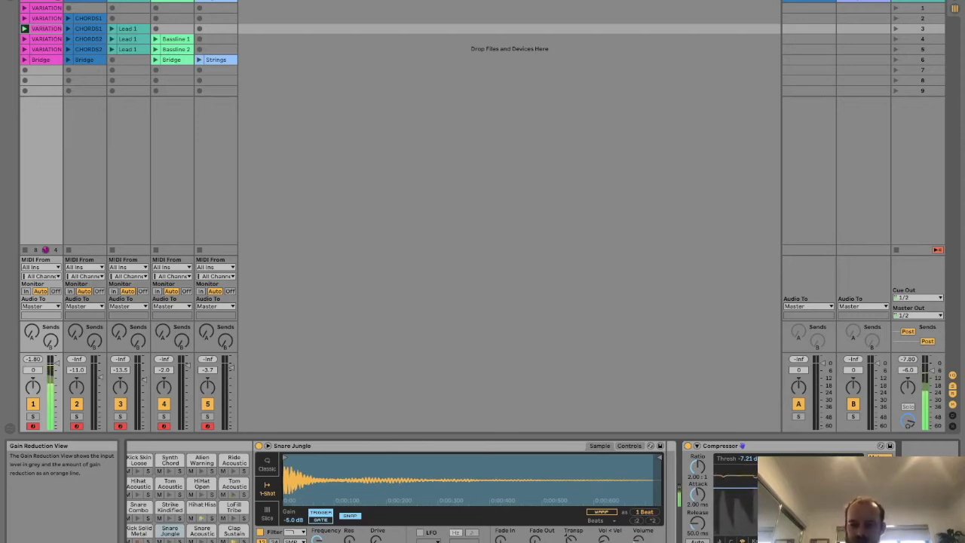
{"action": "left_click", "coordinate": [698, 446]}
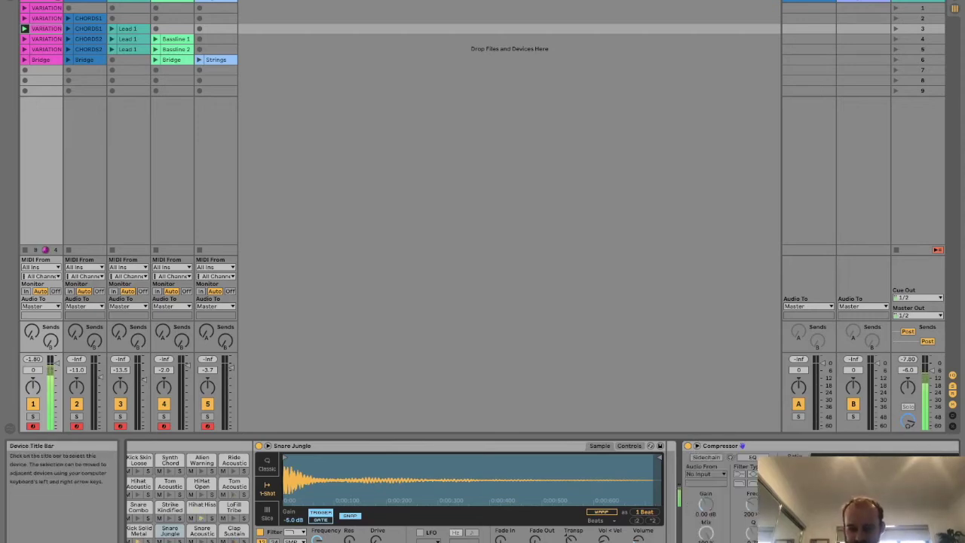
{"action": "scroll", "coordinate": [716, 513], "scroll_direction": "right", "scroll_amount": 3}
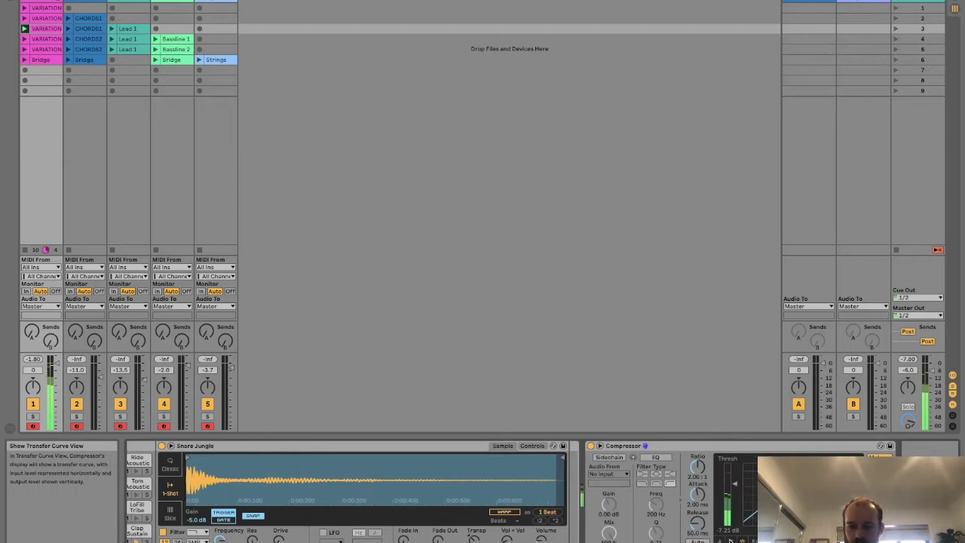
{"action": "left_click_drag", "start_coordinate": [781, 485], "coordinate": [769, 498]}
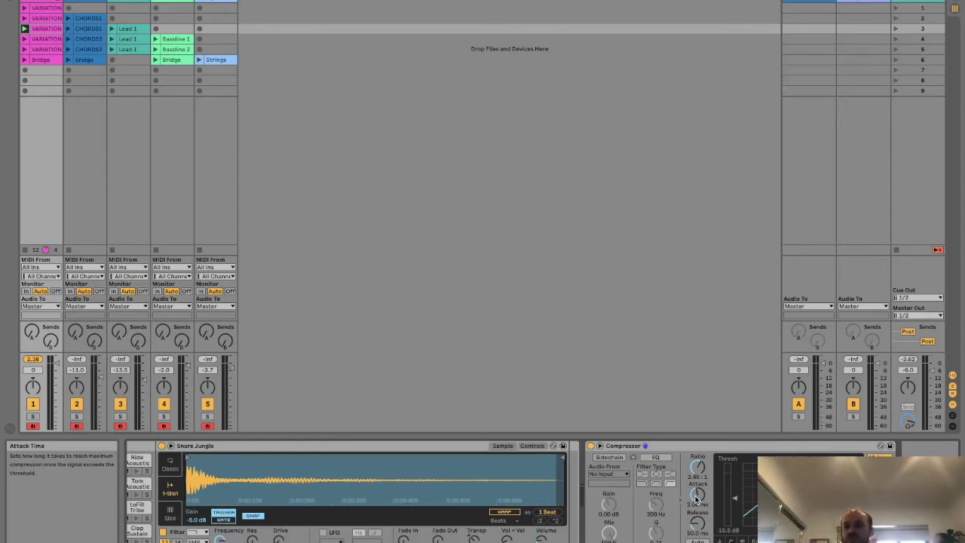
Set the drum Compressor's attack to about 0.51 ms and its release to about 53.6 ms
{"action": "scroll", "coordinate": [696, 499], "scroll_direction": "down", "scroll_amount": 4}
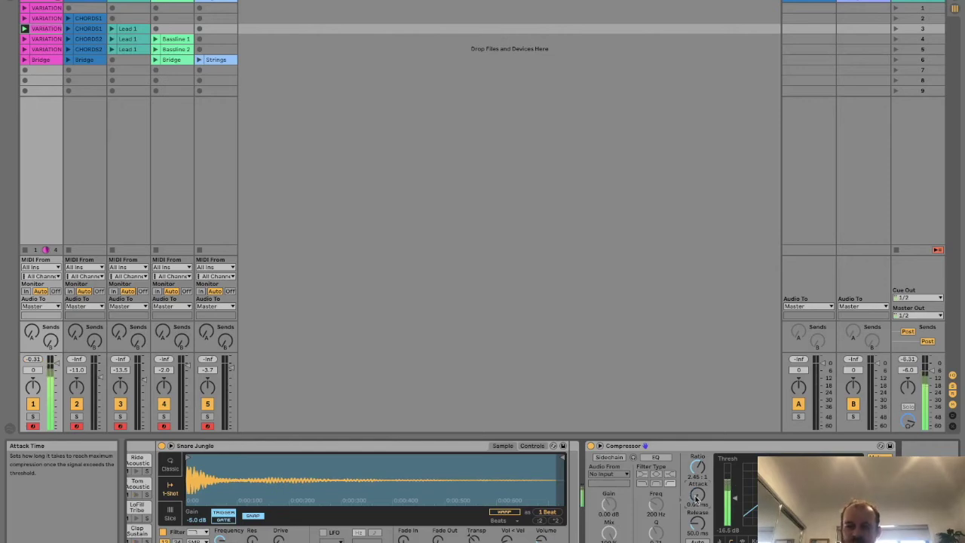
{"action": "scroll", "coordinate": [696, 499], "scroll_direction": "down", "scroll_amount": 3}
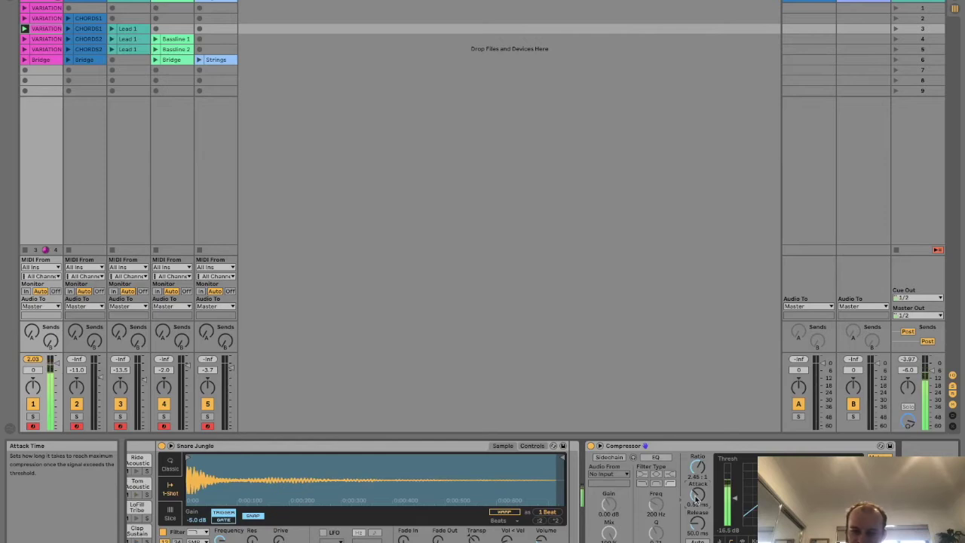
{"action": "scroll", "coordinate": [696, 526], "scroll_direction": "up", "scroll_amount": 5}
{"action": "scroll", "coordinate": [696, 526], "scroll_direction": "down", "scroll_amount": 5}
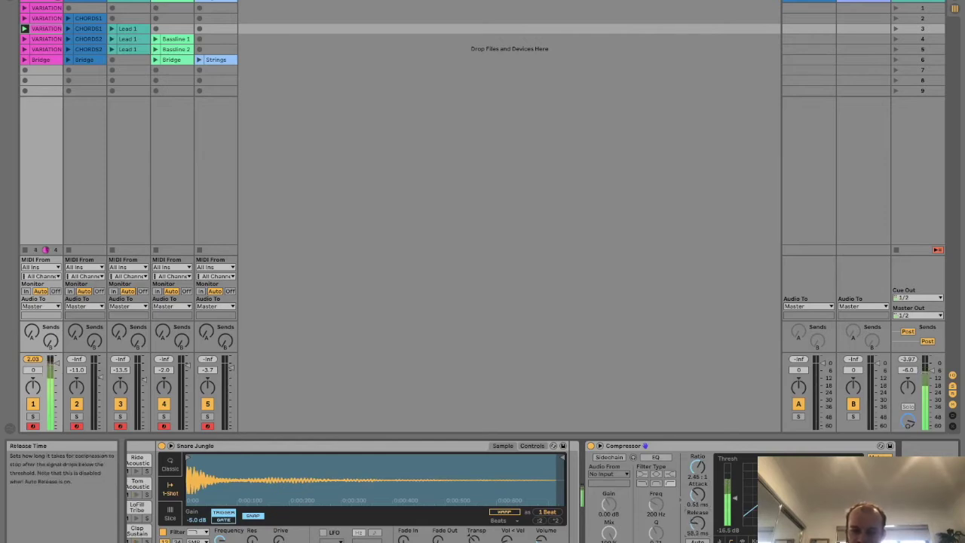
{"action": "scroll", "coordinate": [695, 526], "scroll_direction": "down", "scroll_amount": 1}
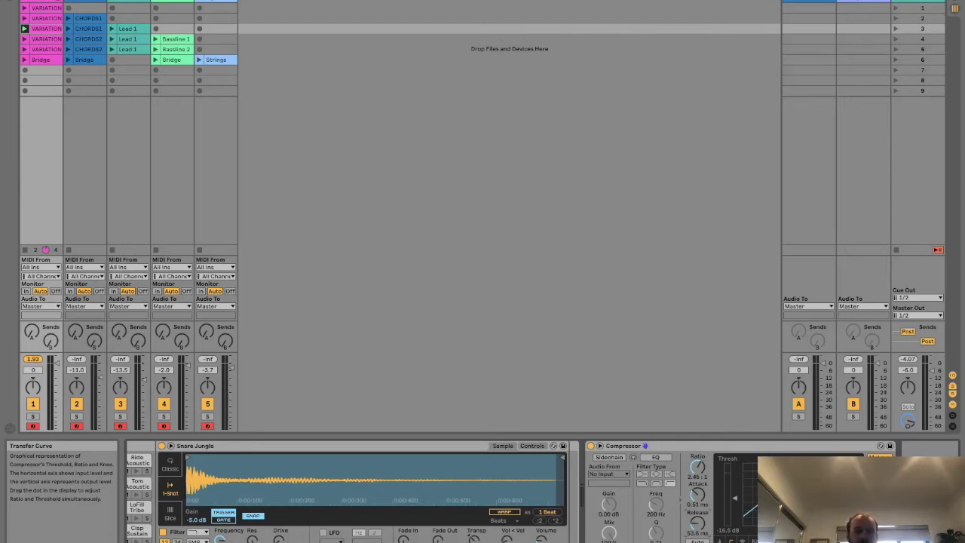
Replace the drum track's Compressor with a Glue Compressor after the Crystal Clear Kit and leave it switched on
{"action": "left_click", "coordinate": [10, 428]}
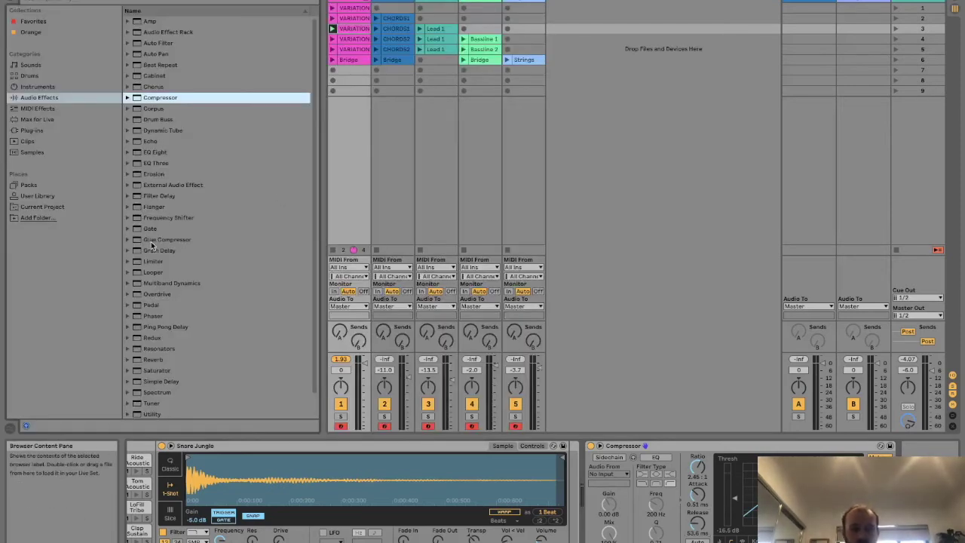
{"action": "left_click", "coordinate": [608, 447]}
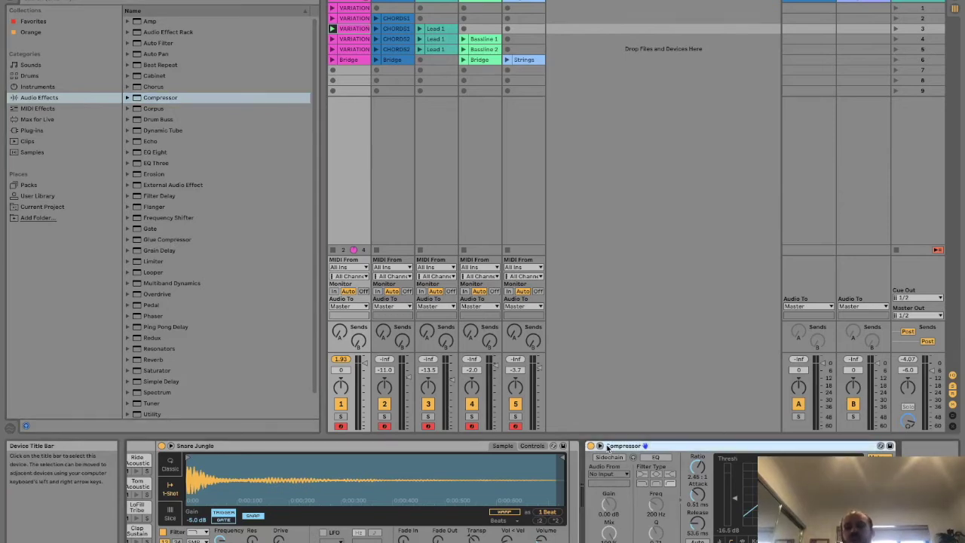
{"action": "key", "text": "Delete"}
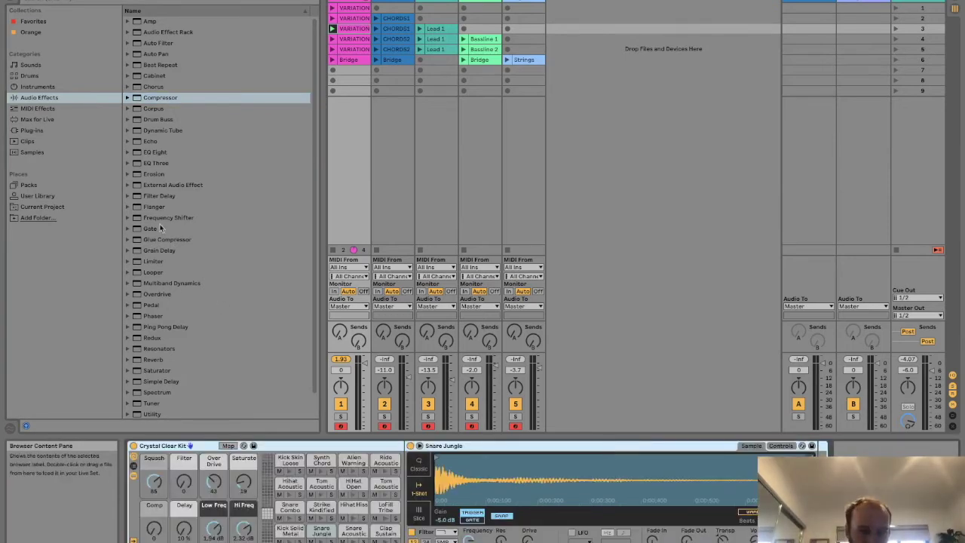
{"action": "left_click_drag", "start_coordinate": [160, 239], "coordinate": [832, 450]}
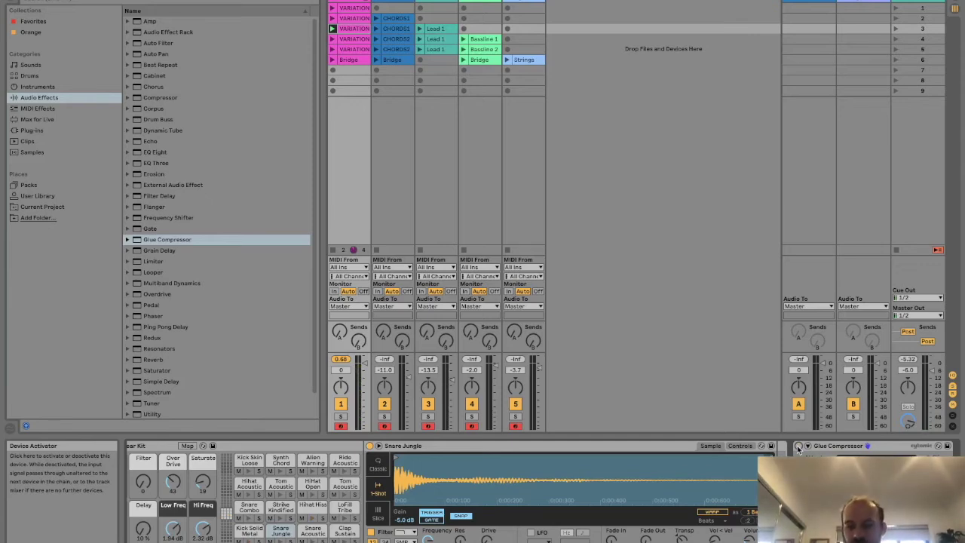
{"action": "left_click", "coordinate": [798, 447]}
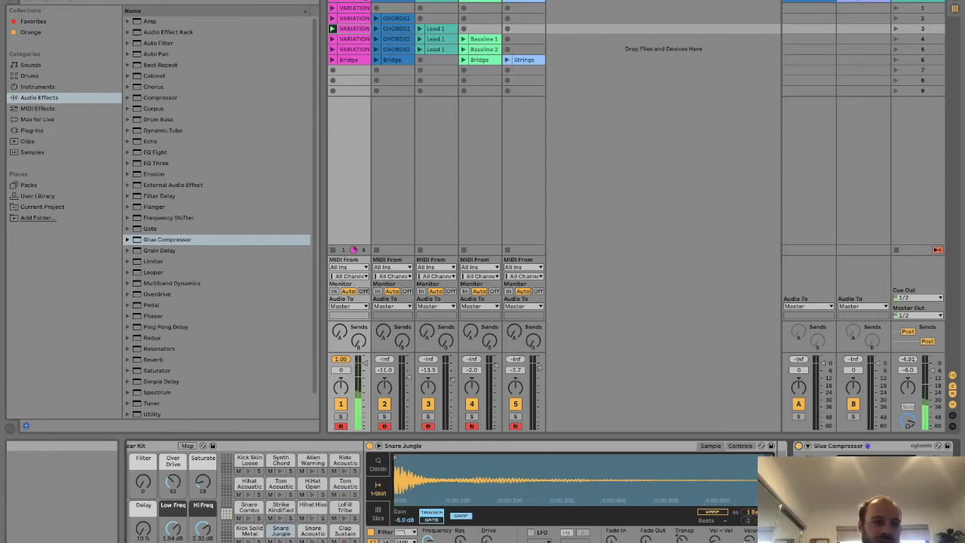
{"action": "left_click", "coordinate": [8, 2]}
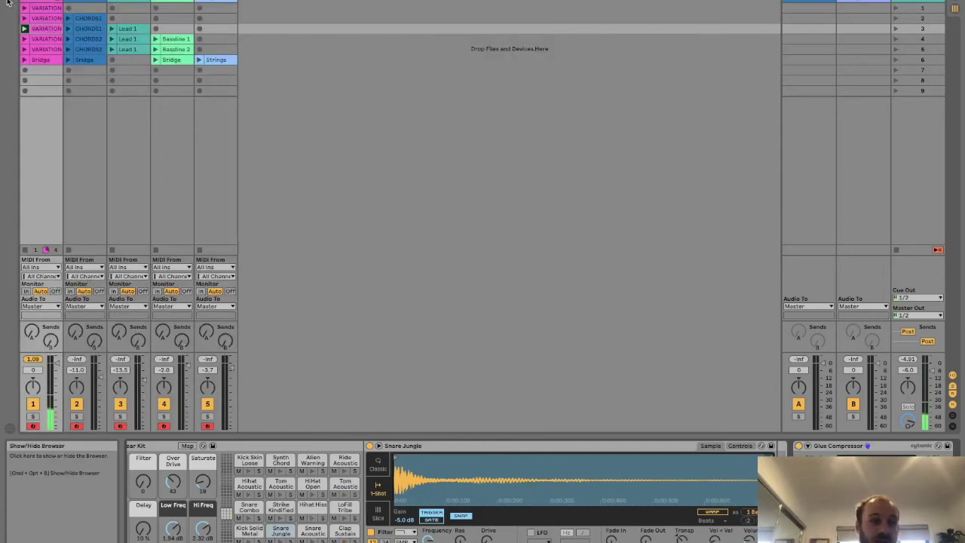
Launch the scene 3 CHORDS1 clip and Bassline 1, and add an EQ Eight to the bass track with a high cut at about 225 Hz
{"action": "left_click", "coordinate": [68, 29]}
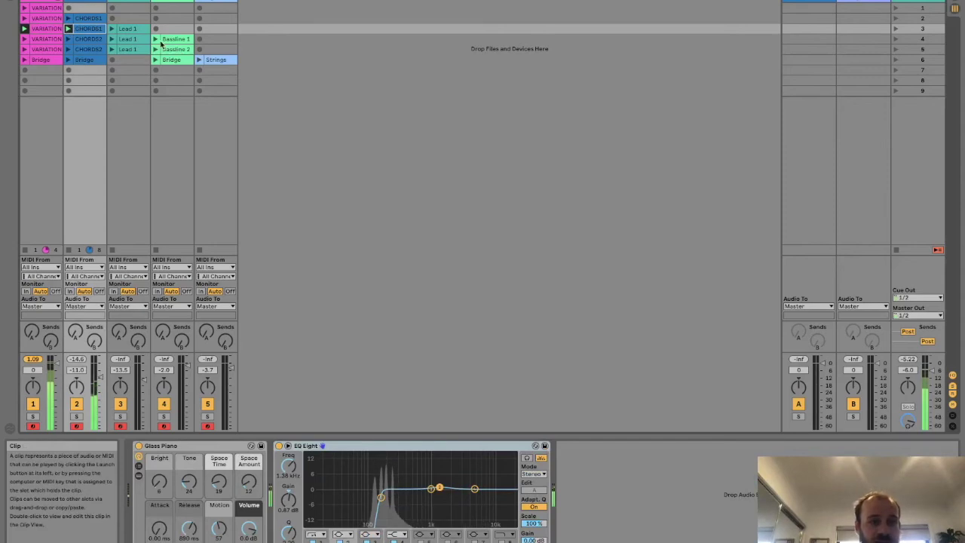
{"action": "left_click", "coordinate": [156, 39]}
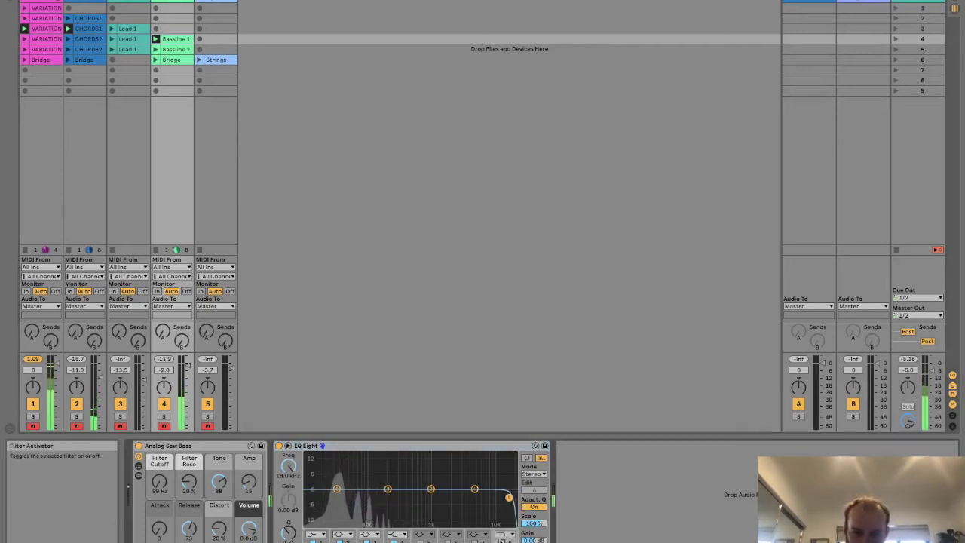
{"action": "left_click_drag", "start_coordinate": [431, 489], "coordinate": [391, 500]}
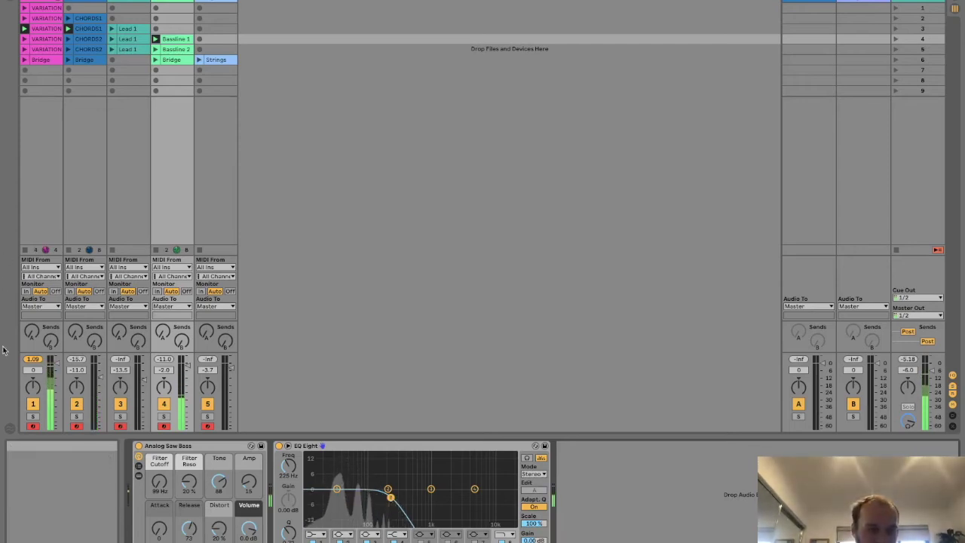
Solo the bass track to compare its sound with EQ Eight off and on, and end the solo with the EQ active
{"action": "left_click", "coordinate": [164, 417]}
{"action": "left_click", "coordinate": [168, 417]}
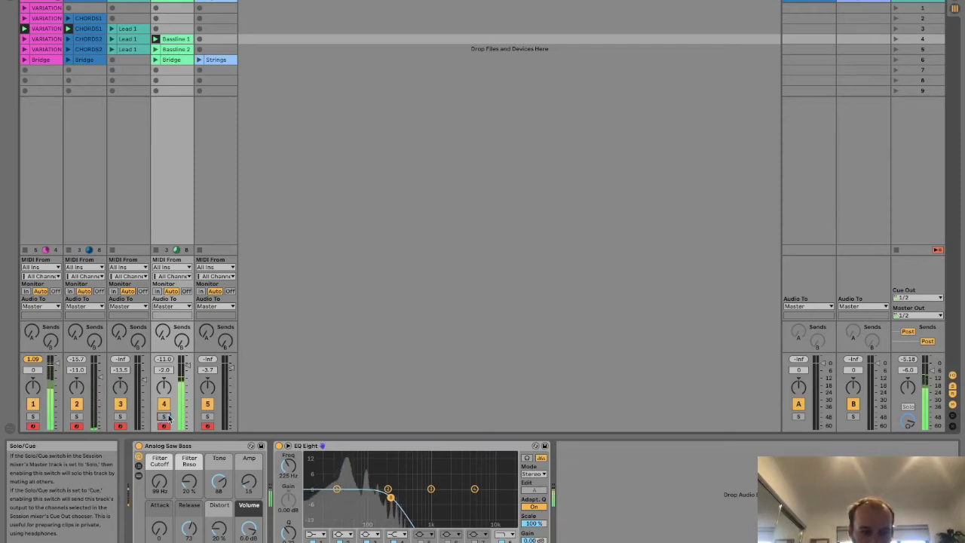
{"action": "left_click", "coordinate": [169, 417]}
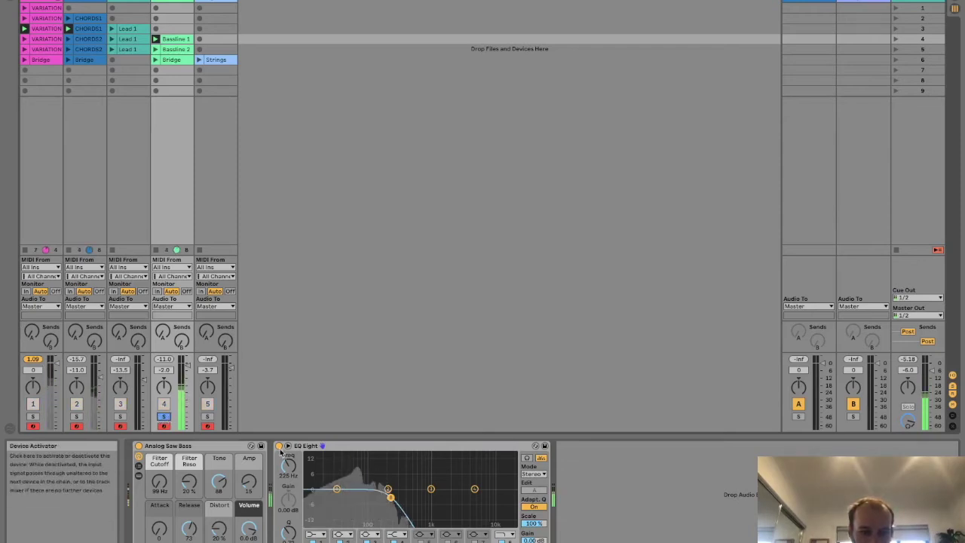
{"action": "left_click", "coordinate": [279, 447]}
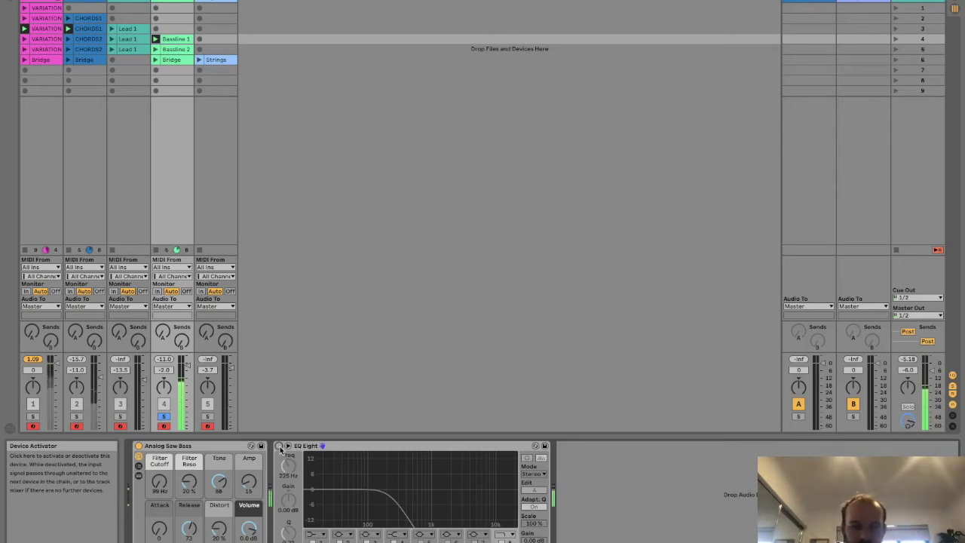
{"action": "left_click", "coordinate": [279, 446]}
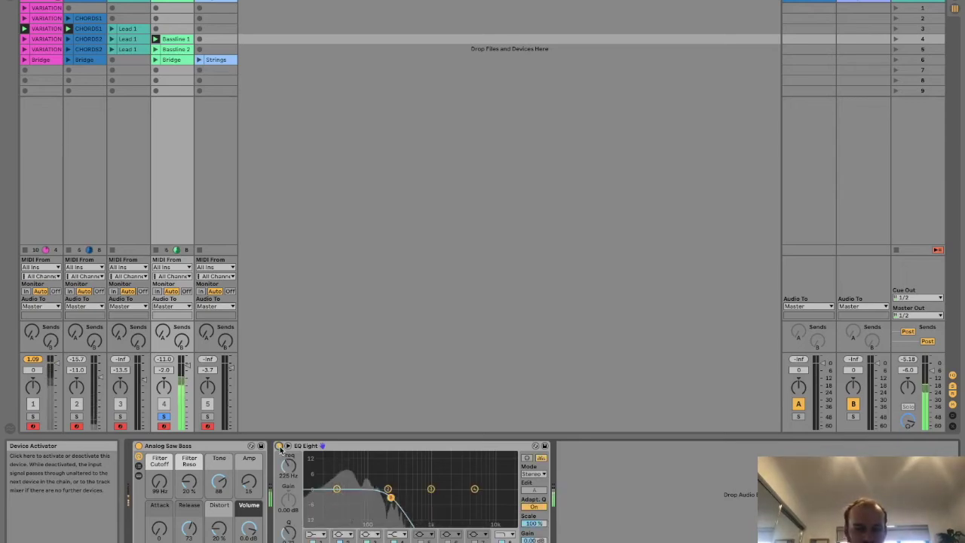
{"action": "left_click", "coordinate": [163, 417]}
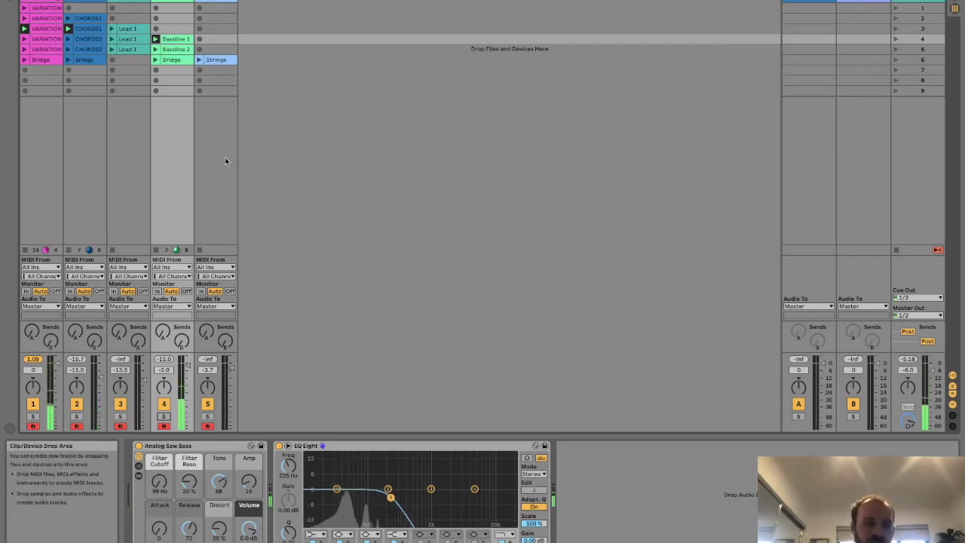
Add the Bright Room reverb preset from the Room presets to the chords track after its EQ Eight
{"action": "left_click", "coordinate": [6, 11]}
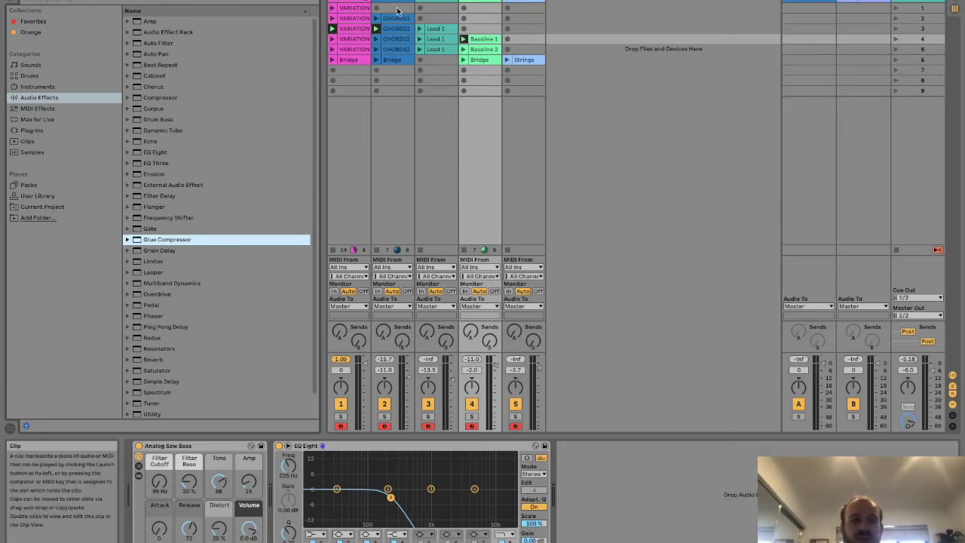
{"action": "key", "text": "Left"}
{"action": "key", "text": "Left"}
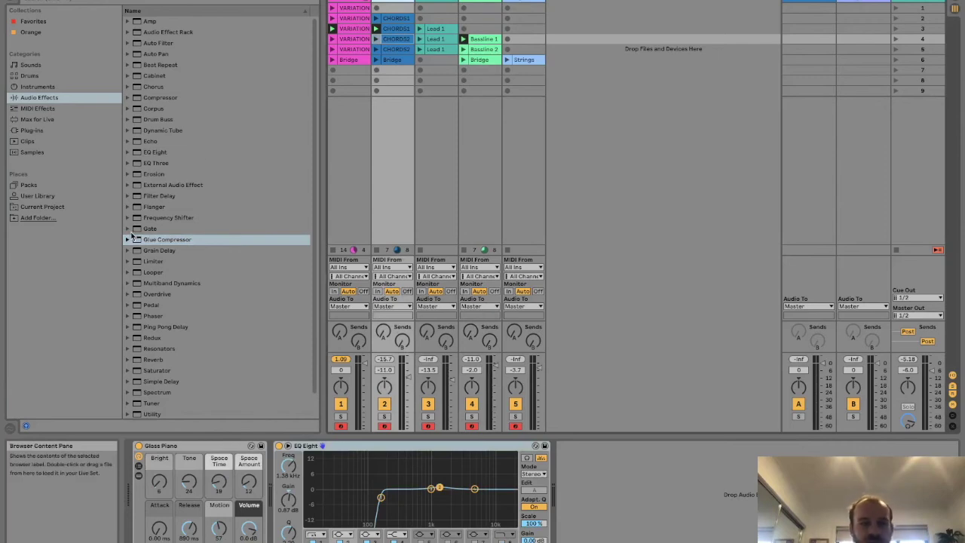
{"action": "left_click", "coordinate": [129, 359]}
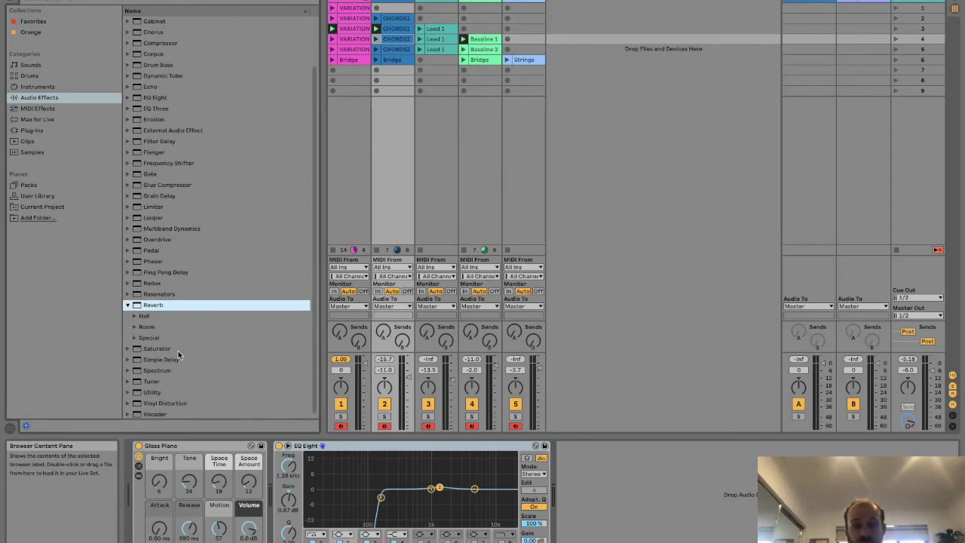
{"action": "left_click", "coordinate": [135, 326]}
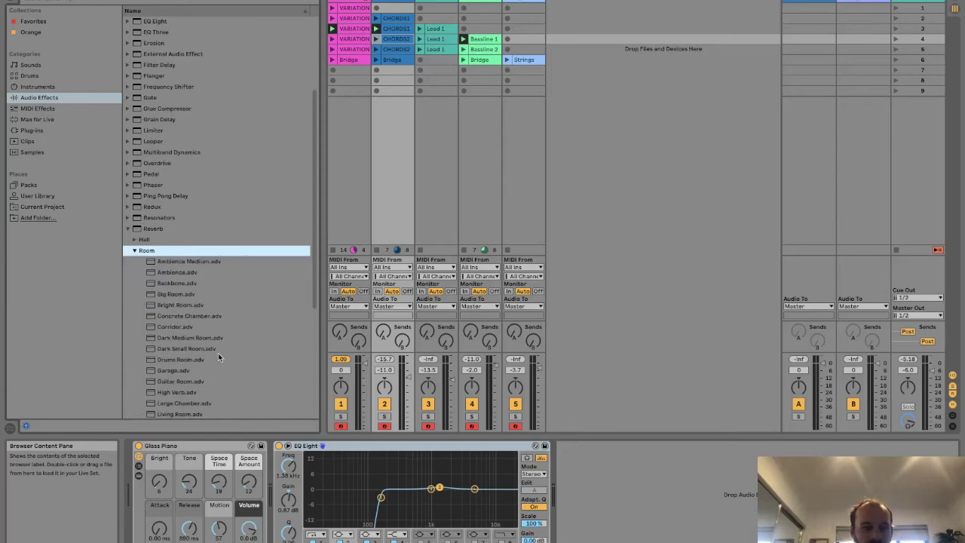
{"action": "left_click", "coordinate": [180, 305]}
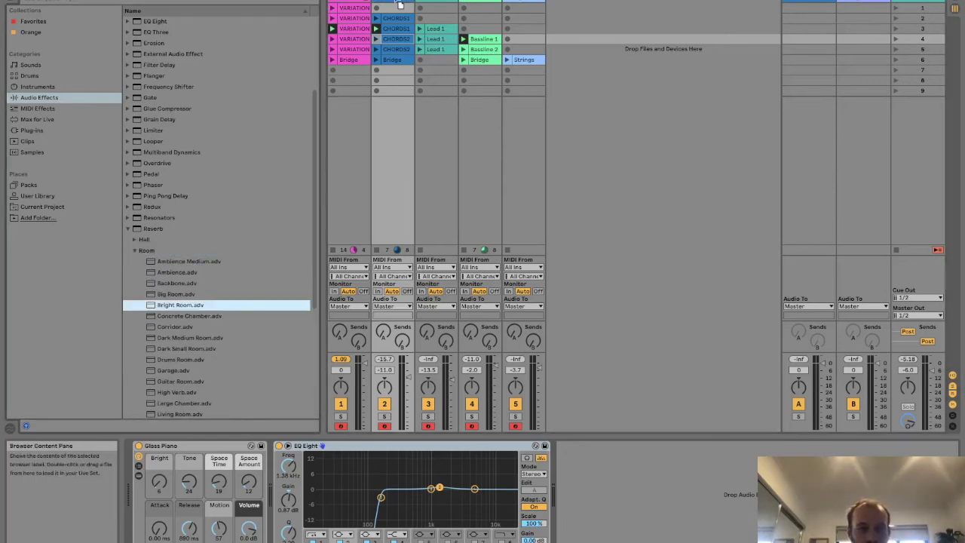
{"action": "left_click_drag", "start_coordinate": [400, 5], "coordinate": [400, 6]}
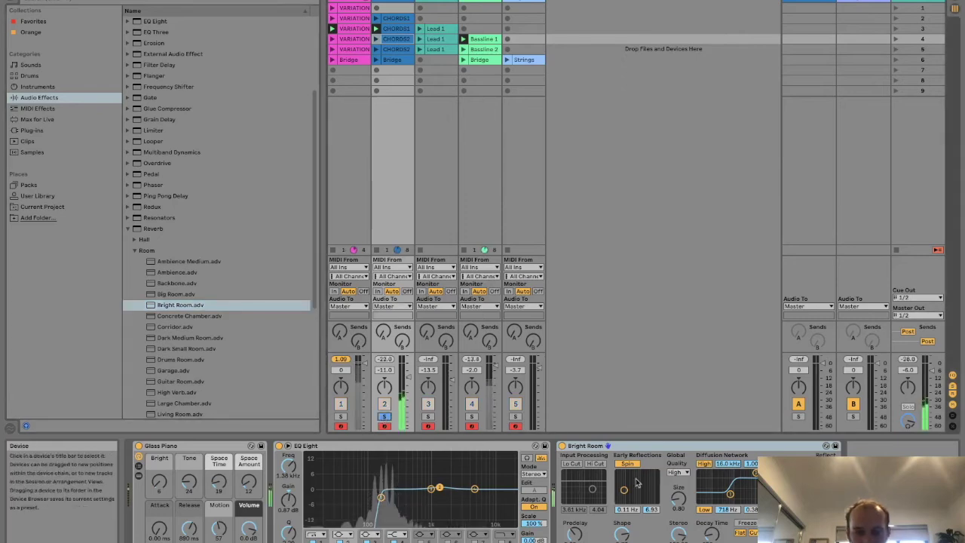
Compare the soloed chords with the Bright Room reverb off and on, and lower its low diffusion shelf to 0.20
{"action": "left_click", "coordinate": [563, 447]}
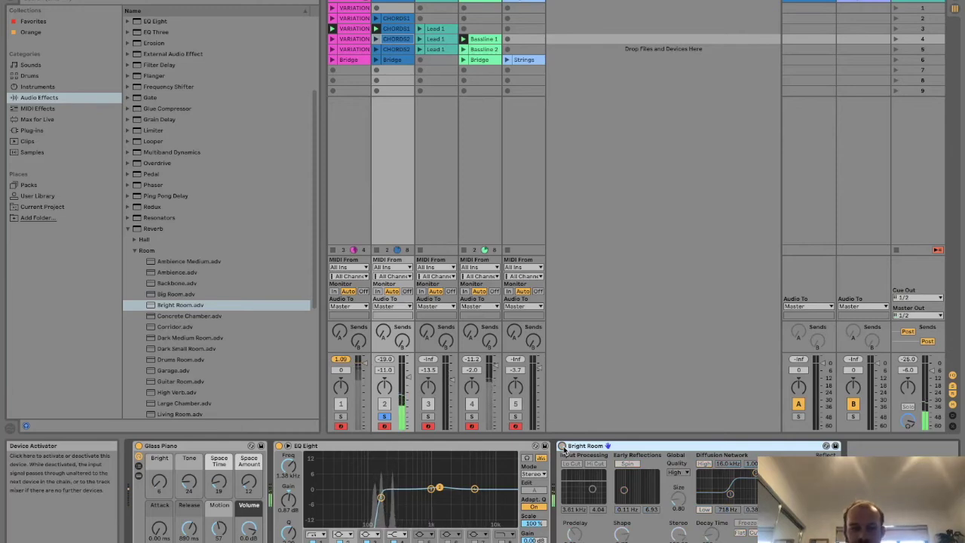
{"action": "key", "text": "XF86AudioRaiseVolume"}
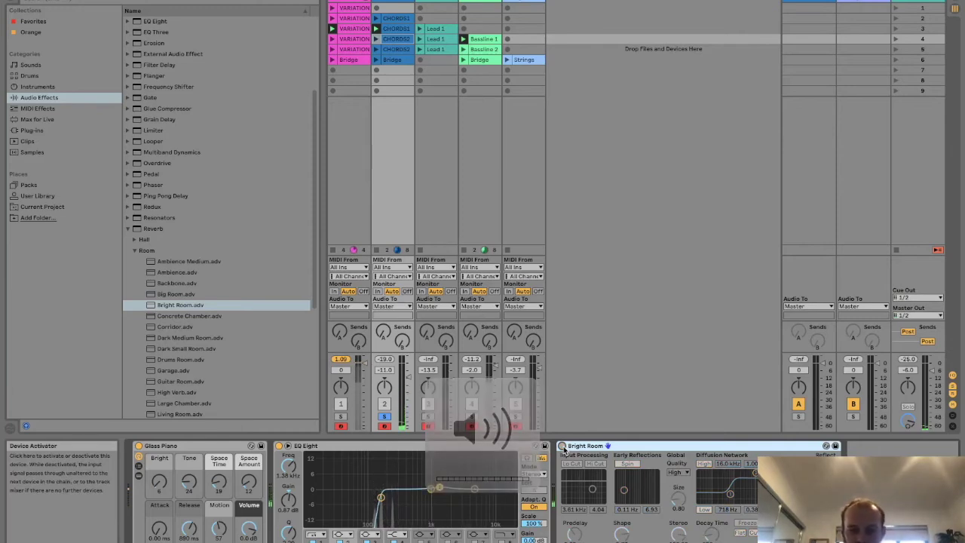
{"action": "left_click", "coordinate": [562, 448]}
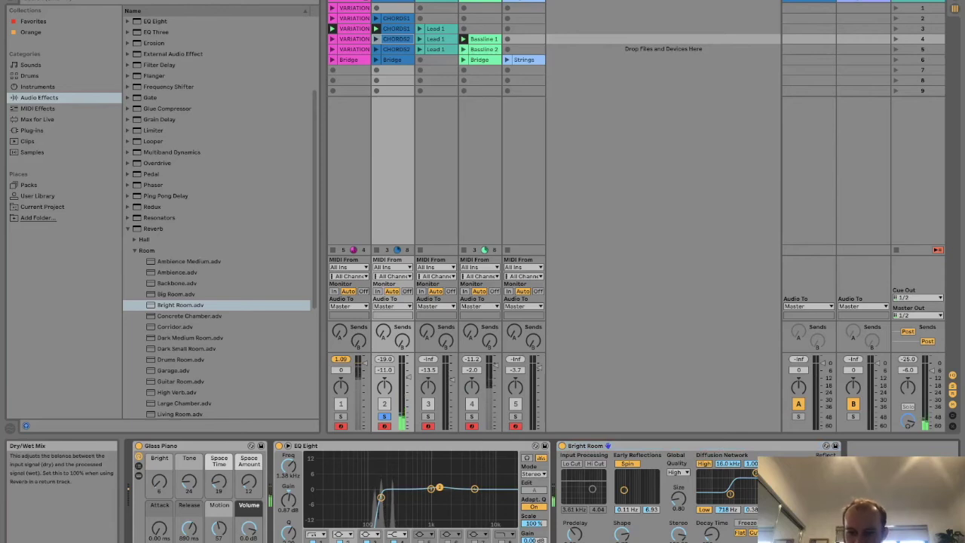
{"action": "left_click_drag", "start_coordinate": [730, 494], "coordinate": [730, 500]}
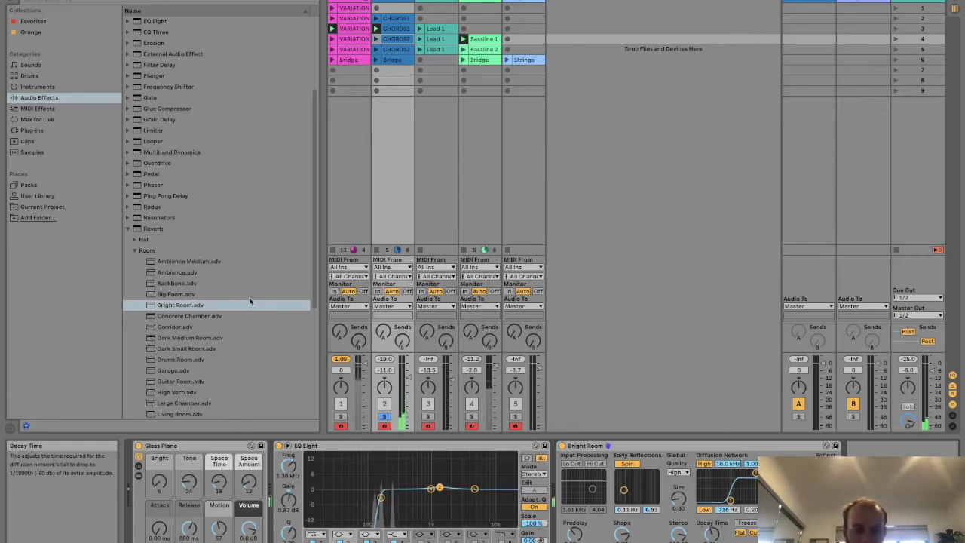
{"action": "left_click", "coordinate": [13, 3]}
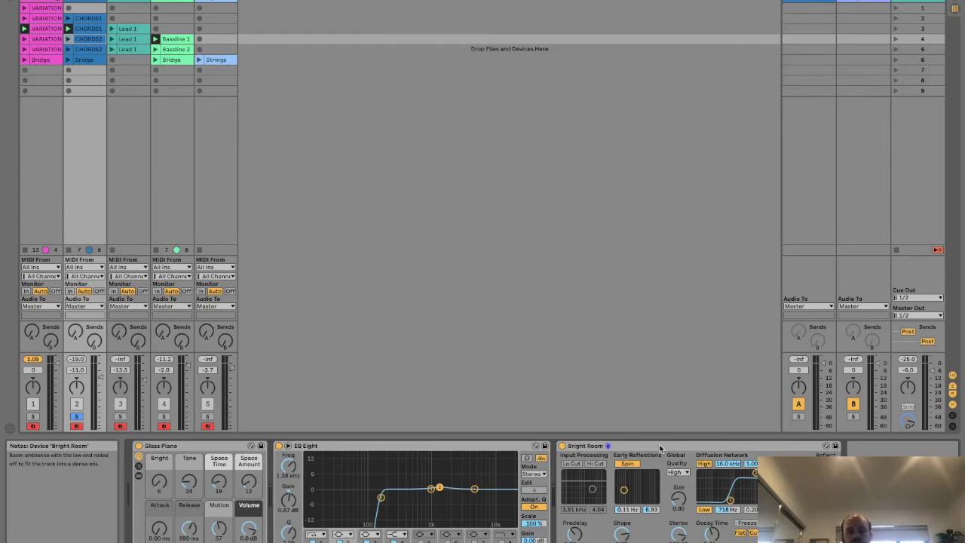
Examine the Delay device on return B and the Reverb device on return A
{"action": "left_click", "coordinate": [659, 448]}
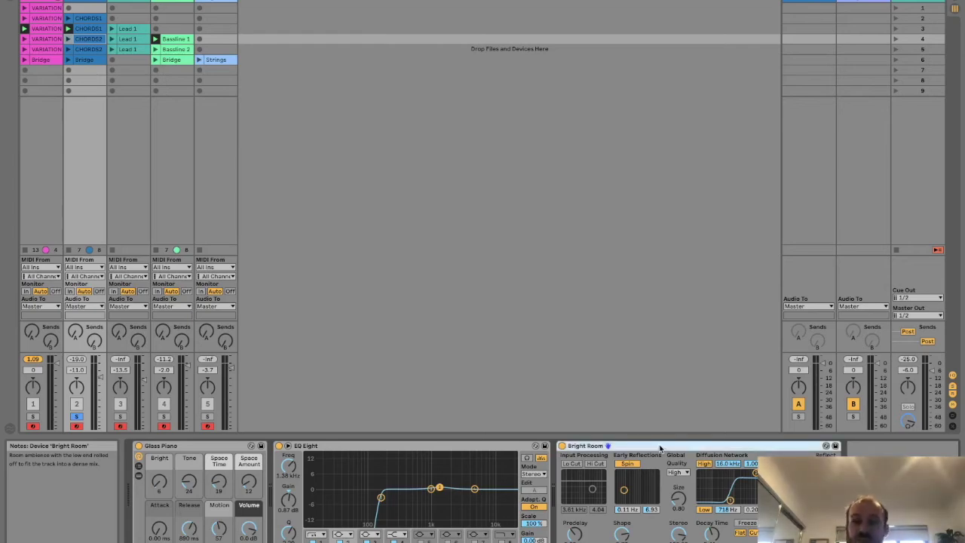
{"action": "left_click", "coordinate": [797, 3]}
{"action": "left_click", "coordinate": [862, 3]}
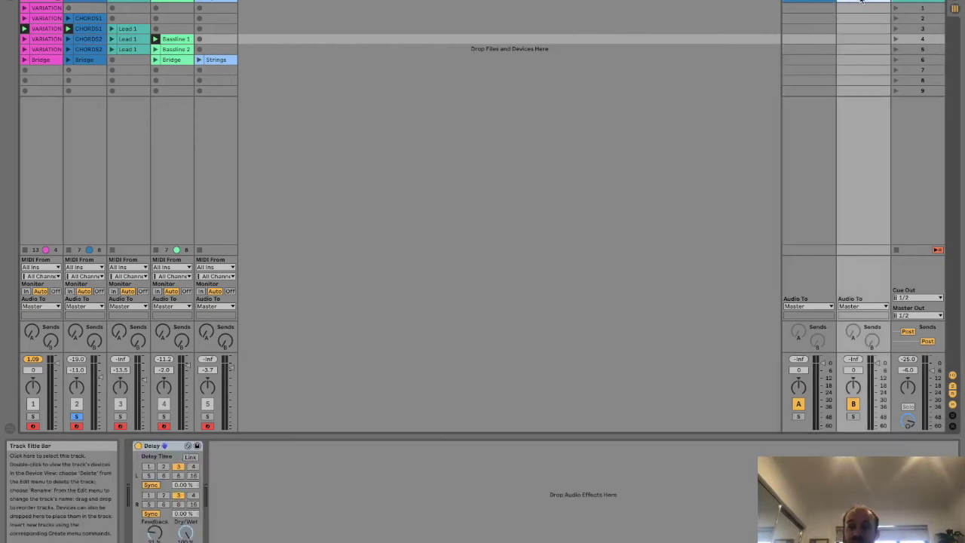
{"action": "left_click", "coordinate": [813, 3]}
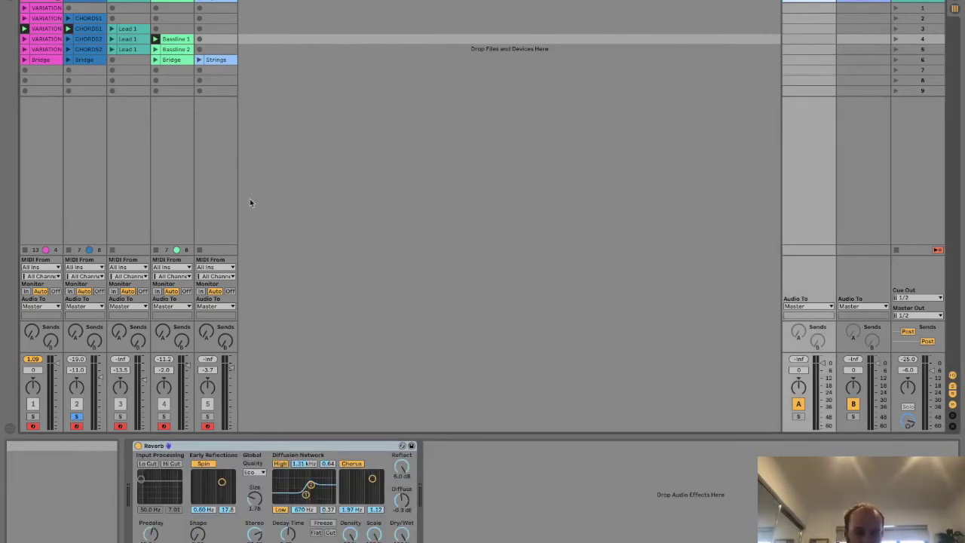
Delete the Bright Room reverb from the chords track and raise the track's send A to the Reverb return
{"action": "left_click", "coordinate": [85, 3]}
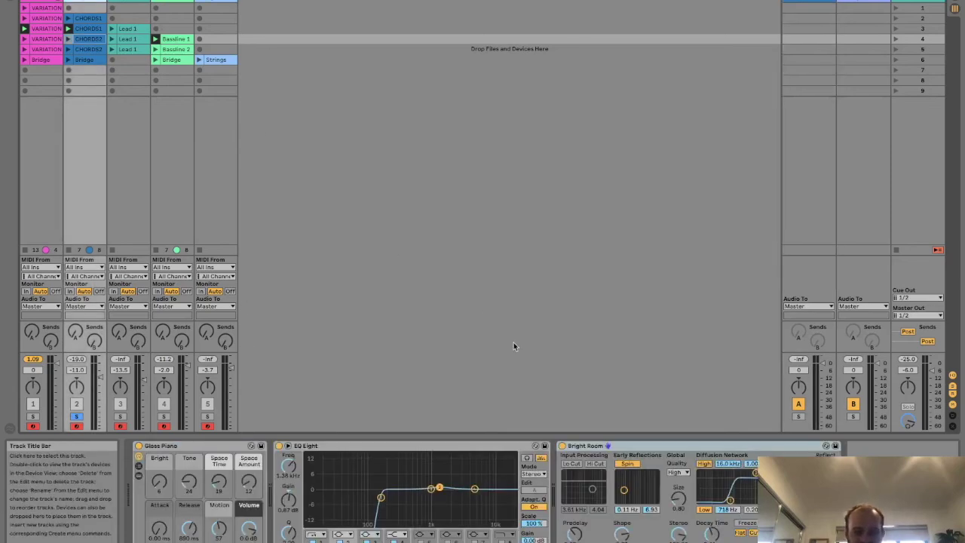
{"action": "key", "text": "Delete"}
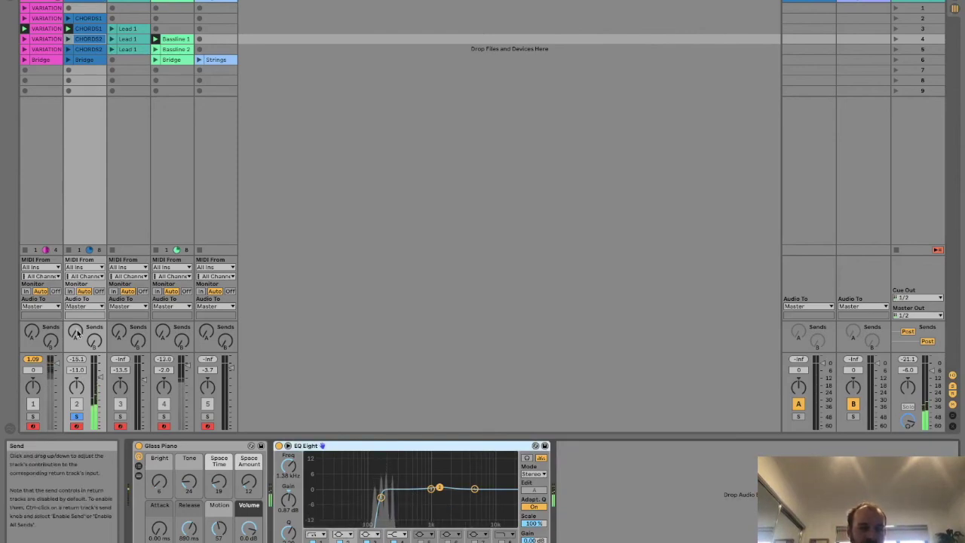
{"action": "left_click_drag", "start_coordinate": [76, 332], "coordinate": [75, 330]}
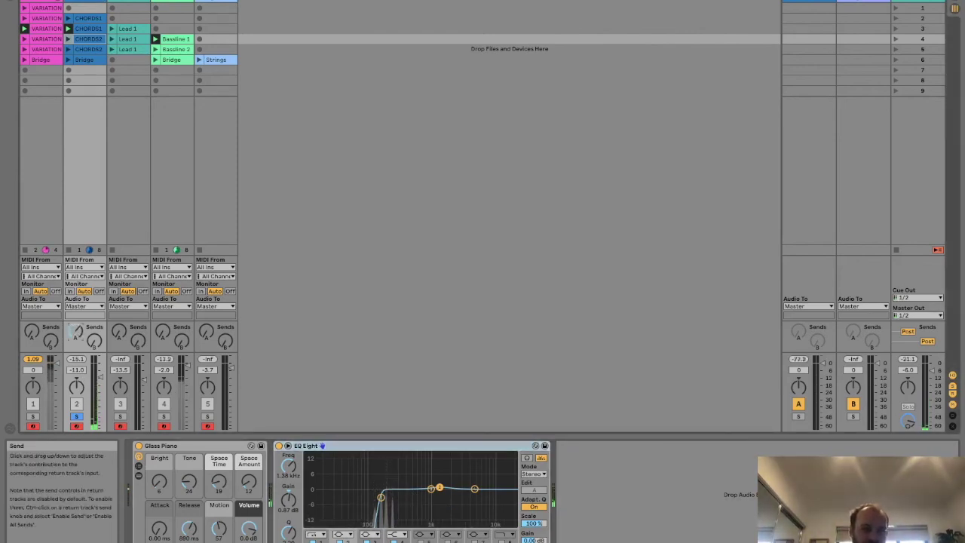
{"action": "left_click_drag", "start_coordinate": [78, 332], "coordinate": [77, 317]}
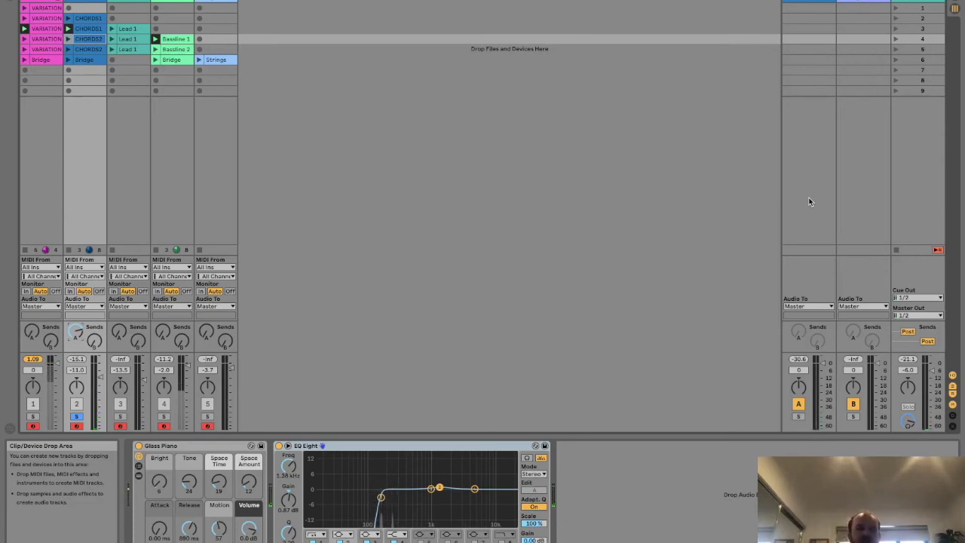
Compare the chords in the full mix and soloed, and solo return A to hear only the reverb signal
{"action": "left_click", "coordinate": [76, 416]}
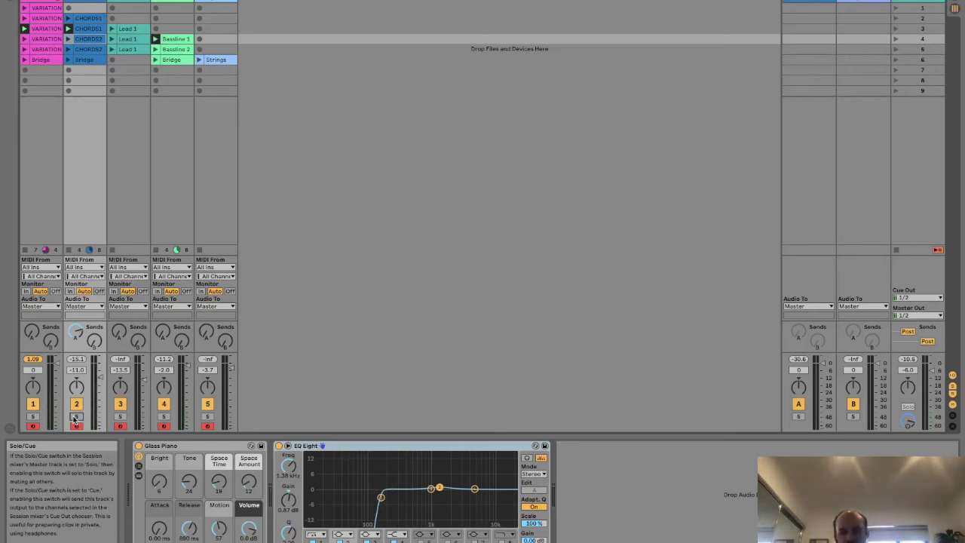
{"action": "left_click", "coordinate": [77, 416]}
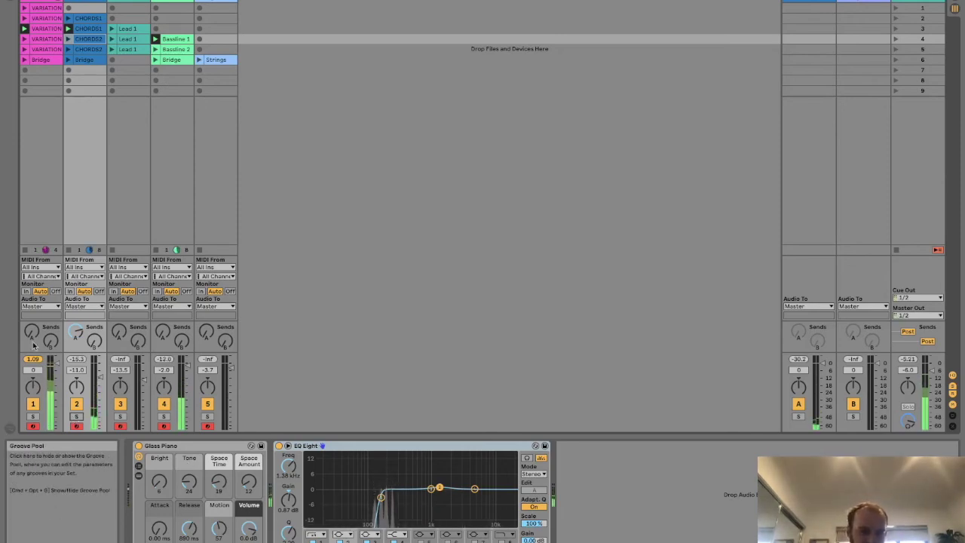
{"action": "left_click", "coordinate": [76, 416]}
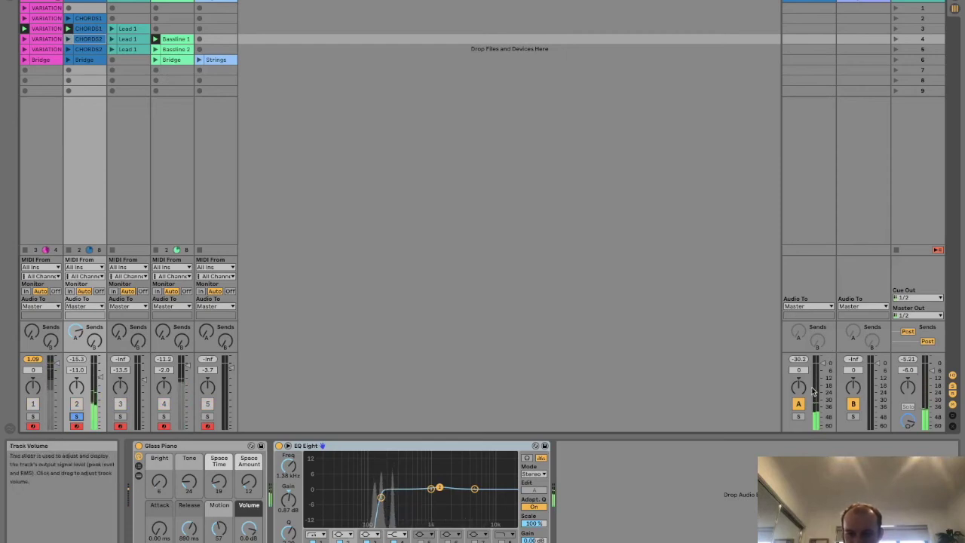
{"action": "left_click", "coordinate": [804, 417]}
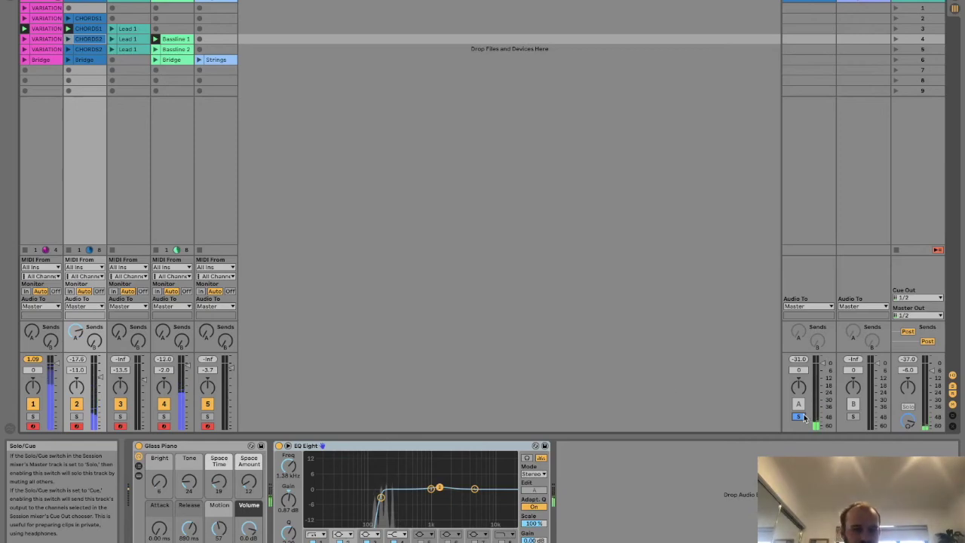
Launch the Lead 1 clip and raise the lead track's send A to the Reverb return
{"action": "left_click", "coordinate": [115, 30]}
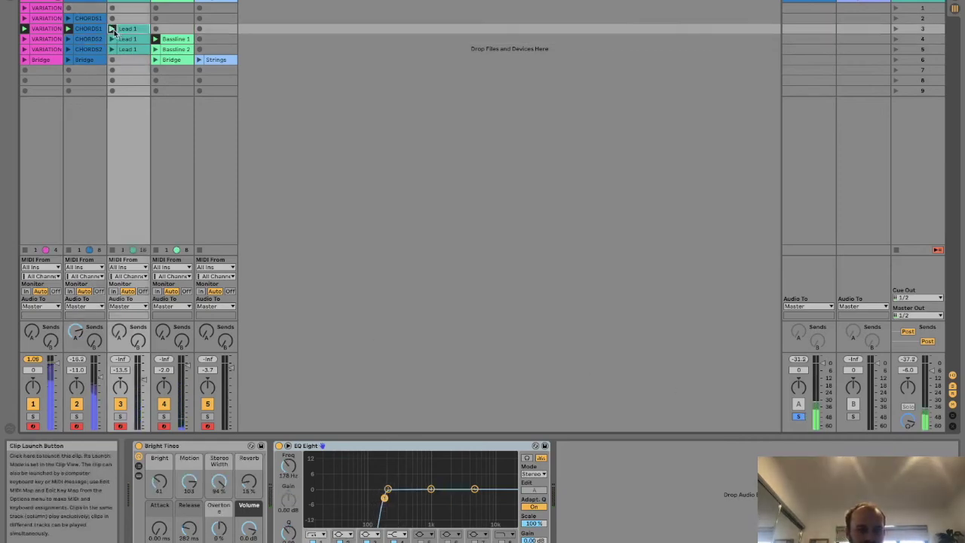
{"action": "left_click_drag", "start_coordinate": [113, 333], "coordinate": [119, 330]}
{"action": "left_click", "coordinate": [129, 291]}
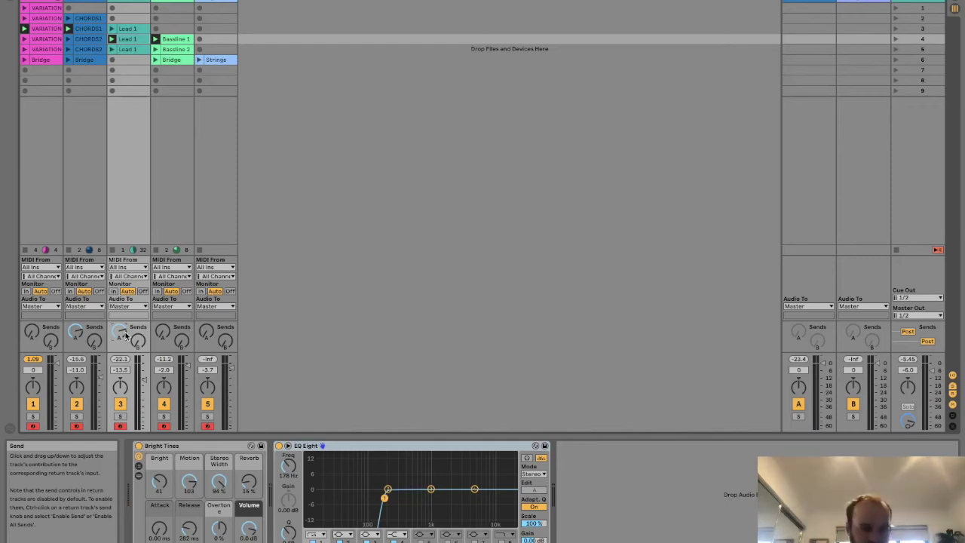
Raise the lead track's send B to the Delay return and set the Delay's feedback to about 30%
{"action": "left_click", "coordinate": [856, 2]}
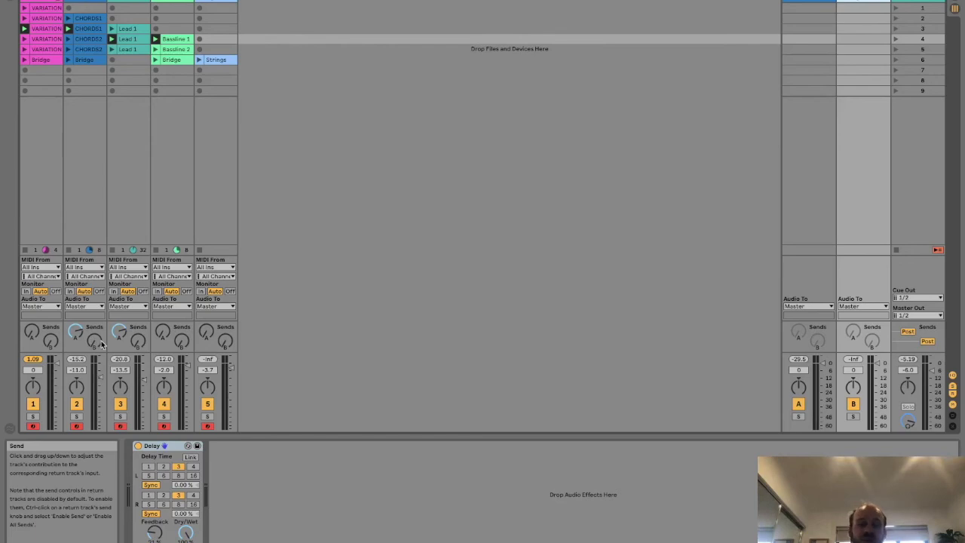
{"action": "left_click_drag", "start_coordinate": [138, 341], "coordinate": [138, 321]}
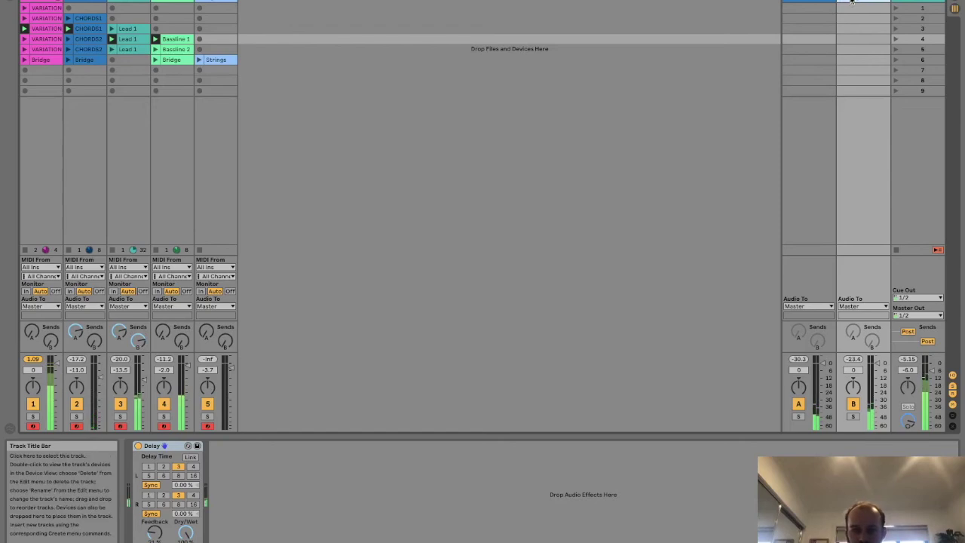
{"action": "left_click_drag", "start_coordinate": [155, 533], "coordinate": [154, 523]}
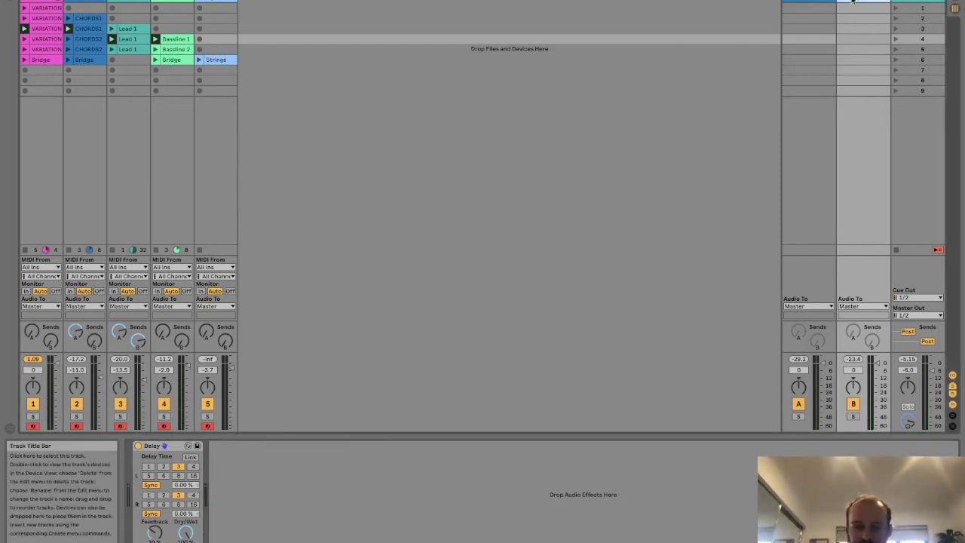
Insert a third return track after return B
{"action": "left_click", "coordinate": [153, 446]}
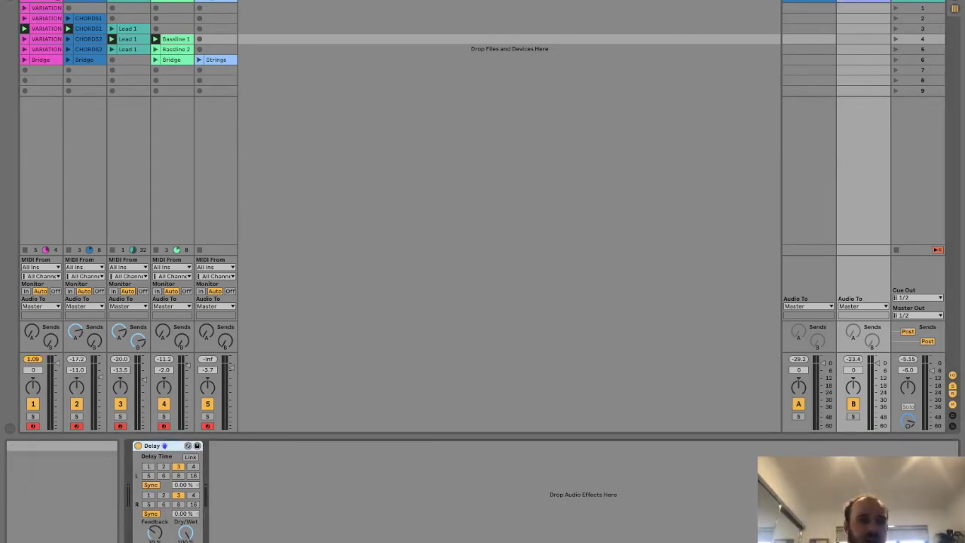
{"action": "left_click", "coordinate": [75, 0]}
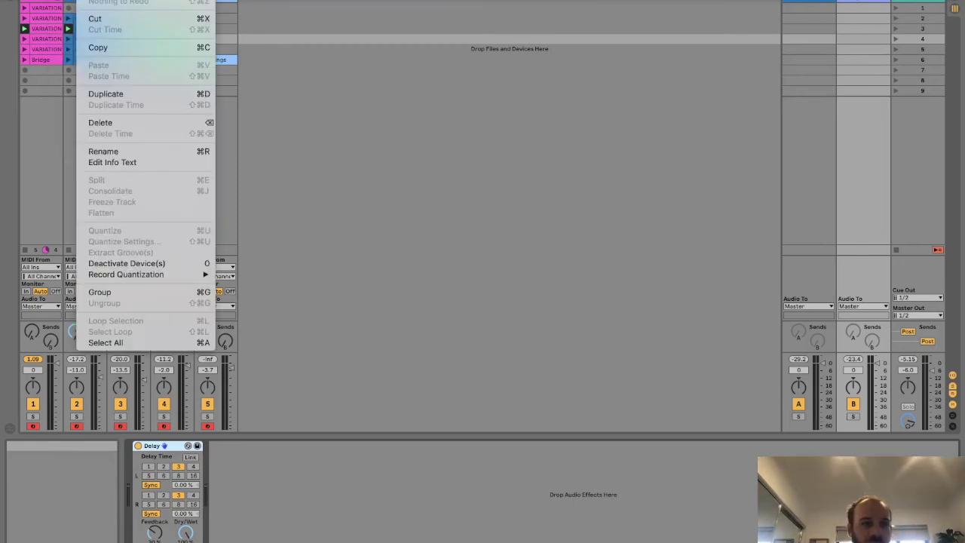
{"action": "mouse_move", "coordinate": [124, 0]}
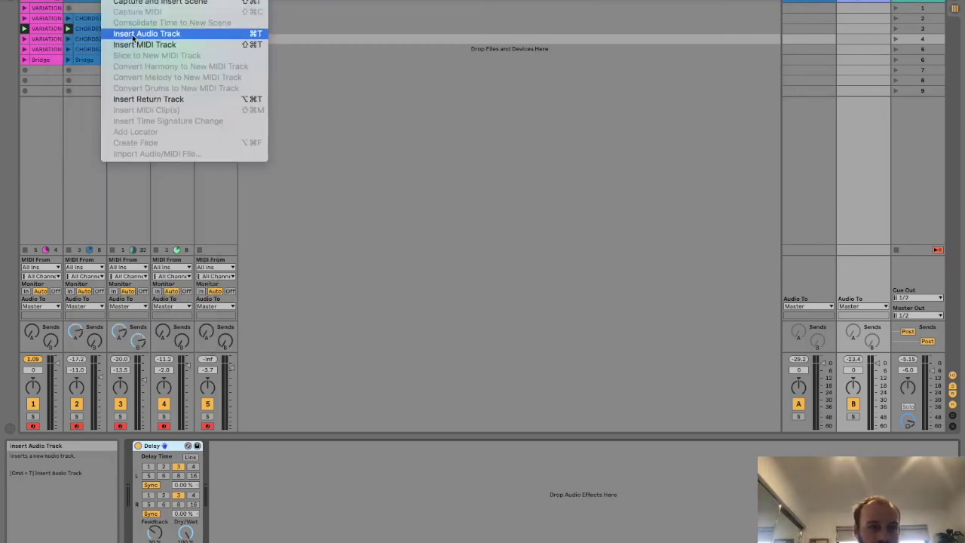
{"action": "left_click", "coordinate": [143, 99]}
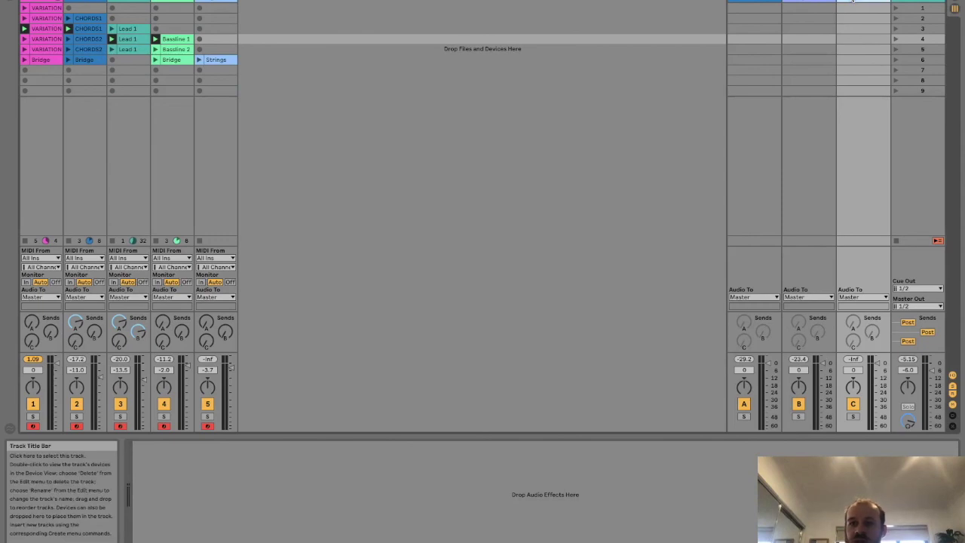
Load Phaser onto return C, raise the lead track's send C, and set the Phaser to about 343 Hz with 0.87 feedback
{"action": "key", "text": "ctrl+alt+b"}
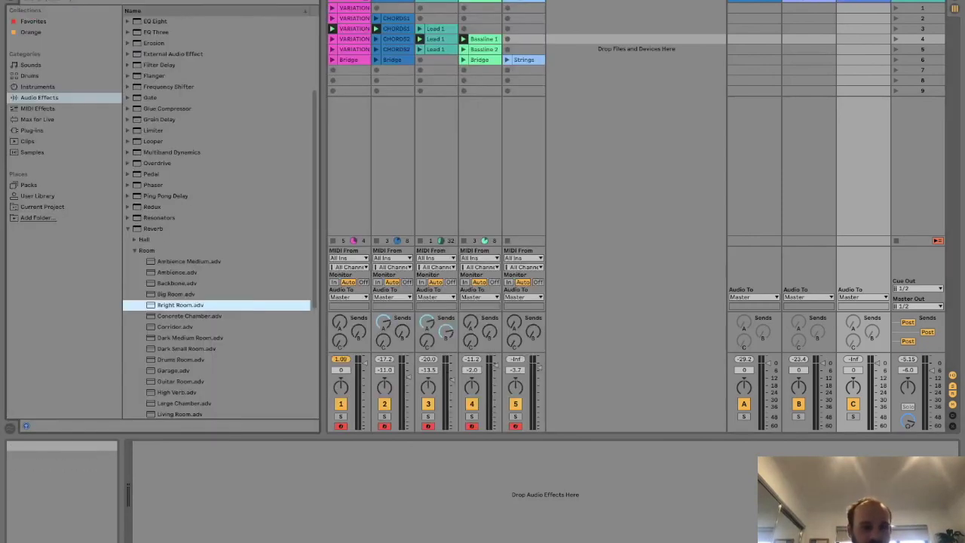
{"action": "left_click", "coordinate": [130, 228]}
{"action": "left_click", "coordinate": [129, 226]}
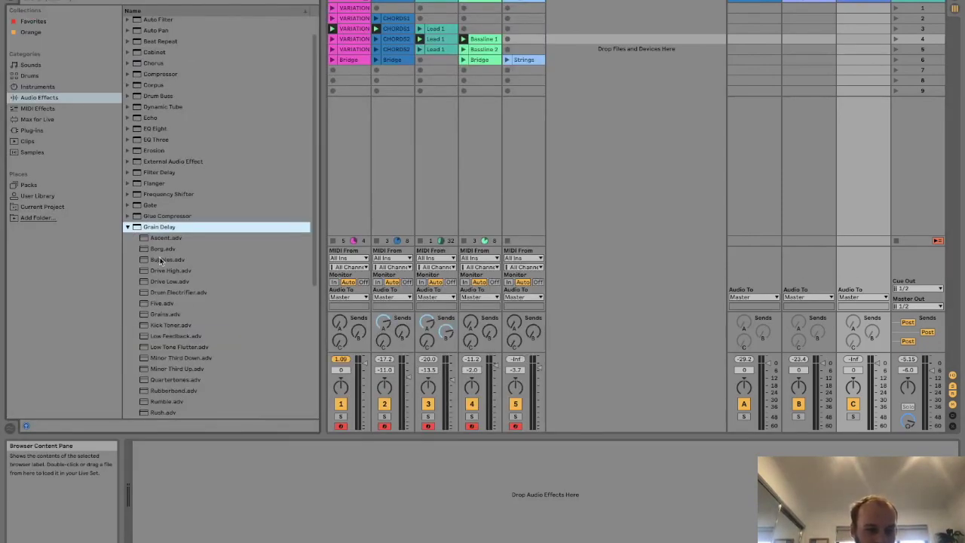
{"action": "left_click", "coordinate": [128, 227]}
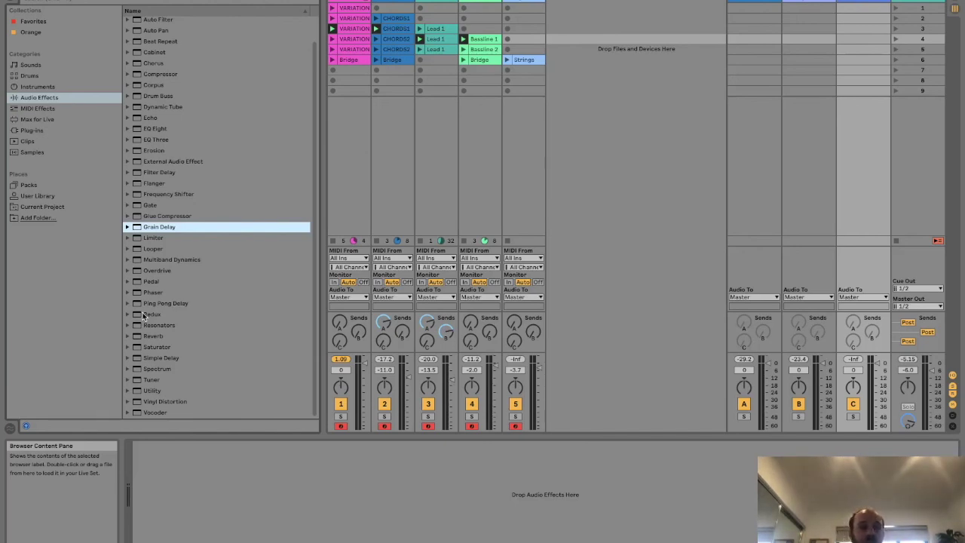
{"action": "left_click", "coordinate": [155, 293]}
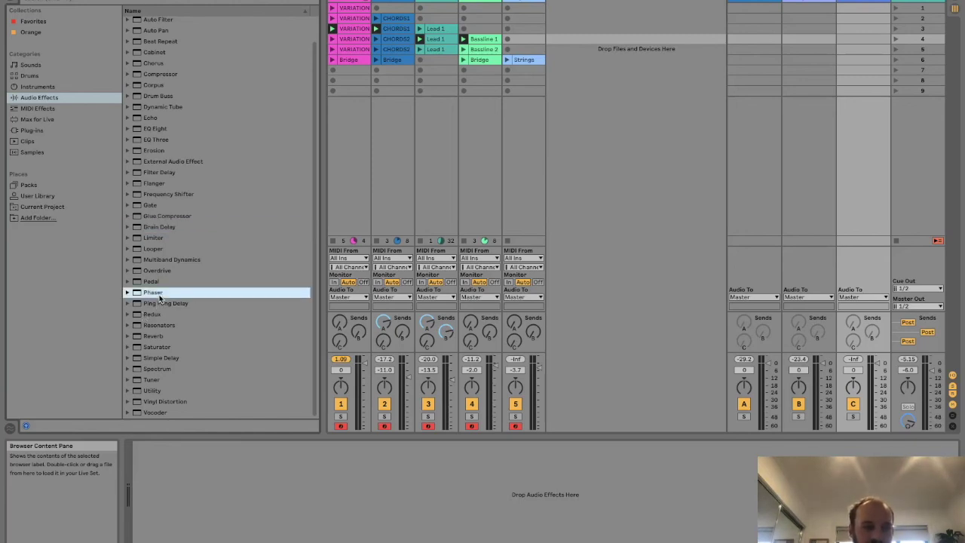
{"action": "left_click", "coordinate": [754, 5]}
{"action": "left_click", "coordinate": [808, 5]}
{"action": "left_click", "coordinate": [861, 6]}
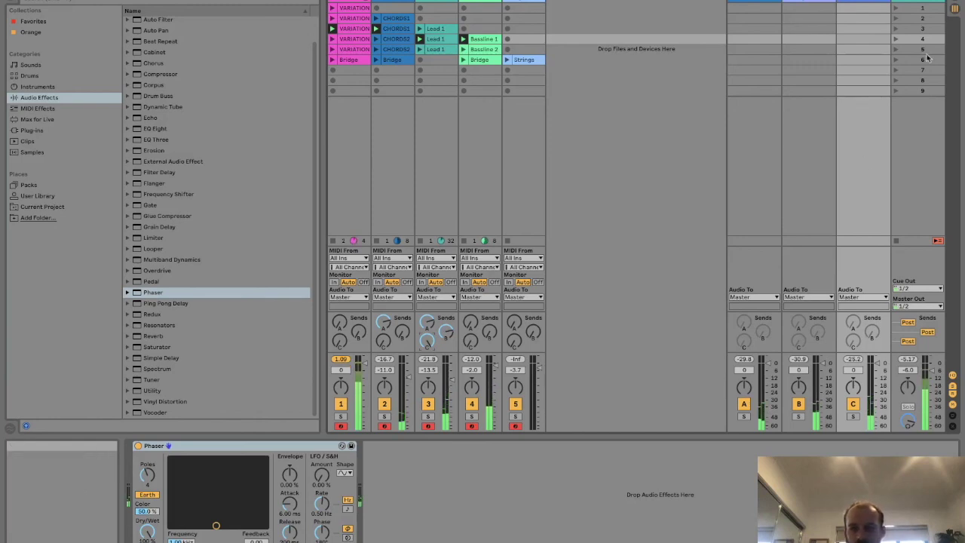
{"action": "left_click_drag", "start_coordinate": [215, 526], "coordinate": [197, 487]}
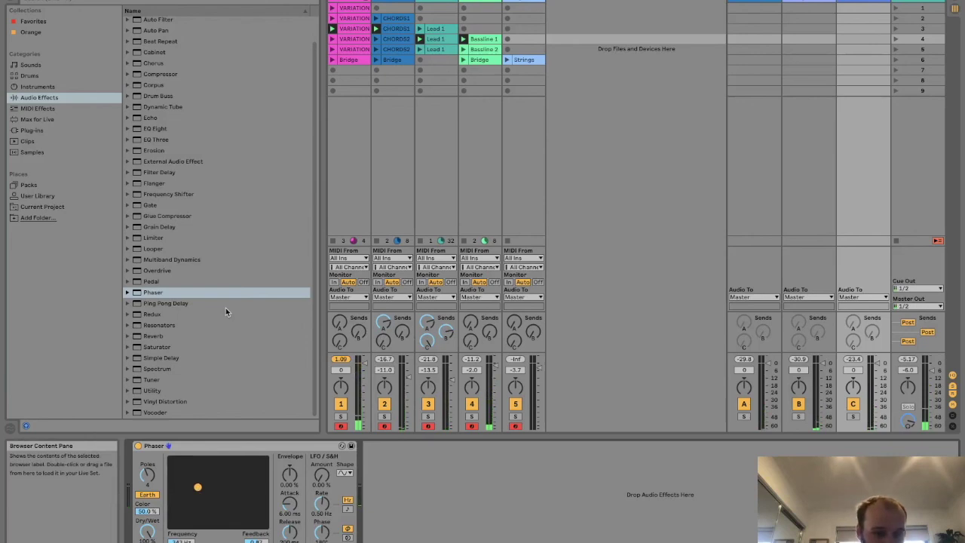
Replace the Phaser on return C with the Ping Pong Delay preset Full Range Spatial
{"action": "scroll", "coordinate": [226, 308], "scroll_direction": "up", "scroll_amount": 1}
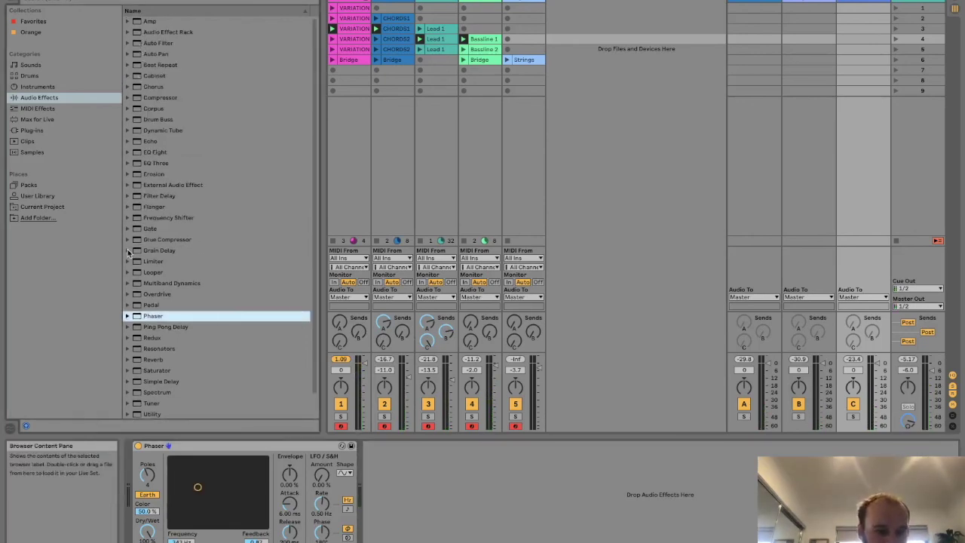
{"action": "scroll", "coordinate": [128, 273], "scroll_direction": "down", "scroll_amount": 1}
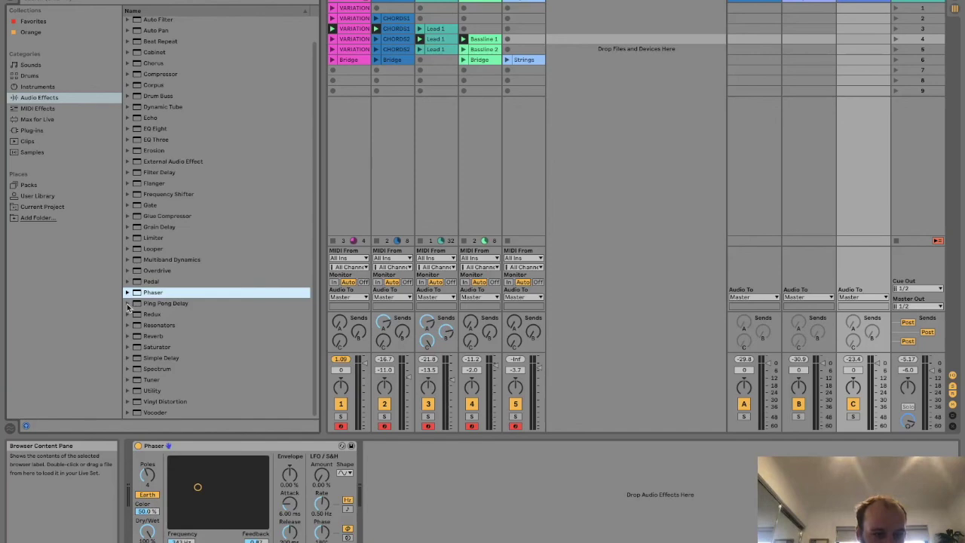
{"action": "left_click", "coordinate": [128, 304]}
{"action": "left_click_drag", "start_coordinate": [174, 314], "coordinate": [218, 458]}
{"action": "left_click", "coordinate": [259, 449]}
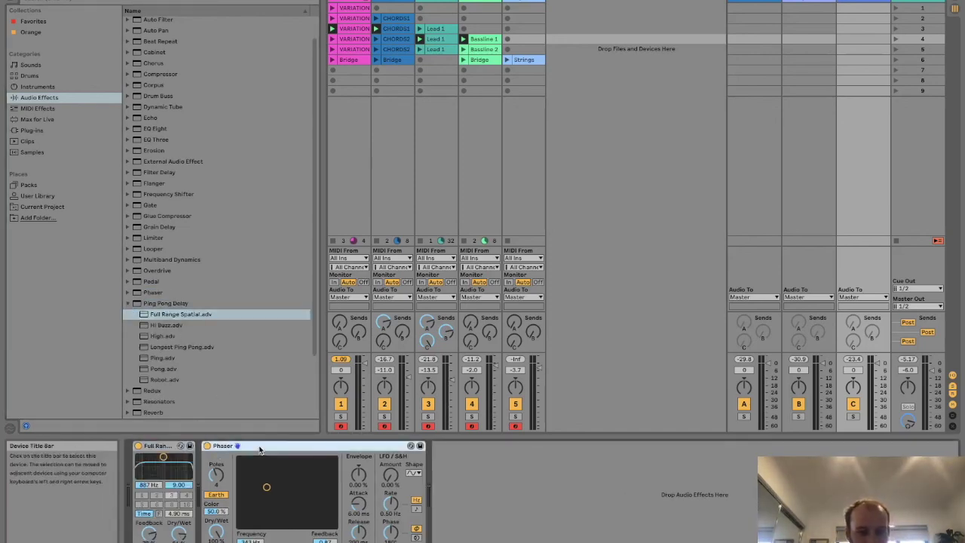
{"action": "key", "text": "Delete"}
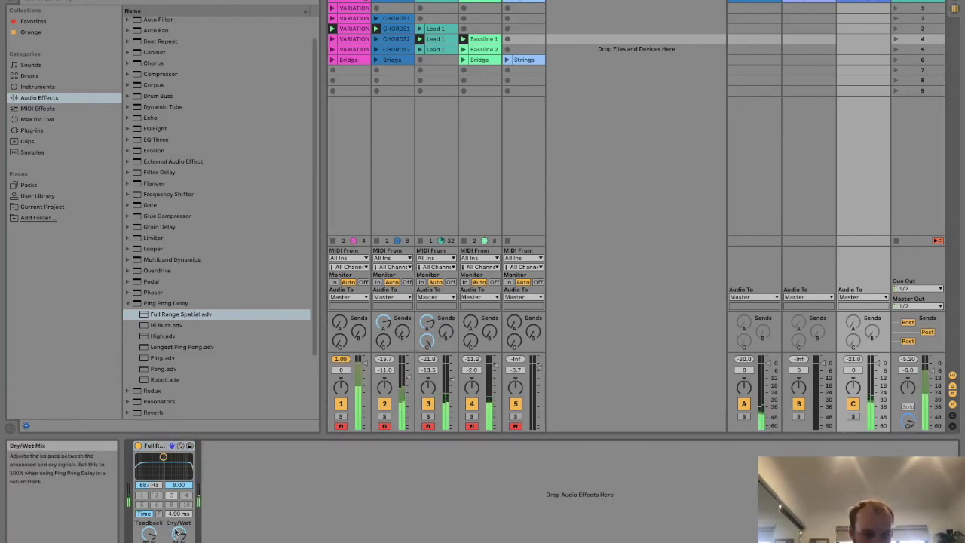
Set the Ping Pong Delay's filter to about 6.17 kHz with a width of about 4.62
{"action": "left_click_drag", "start_coordinate": [163, 457], "coordinate": [180, 467]}
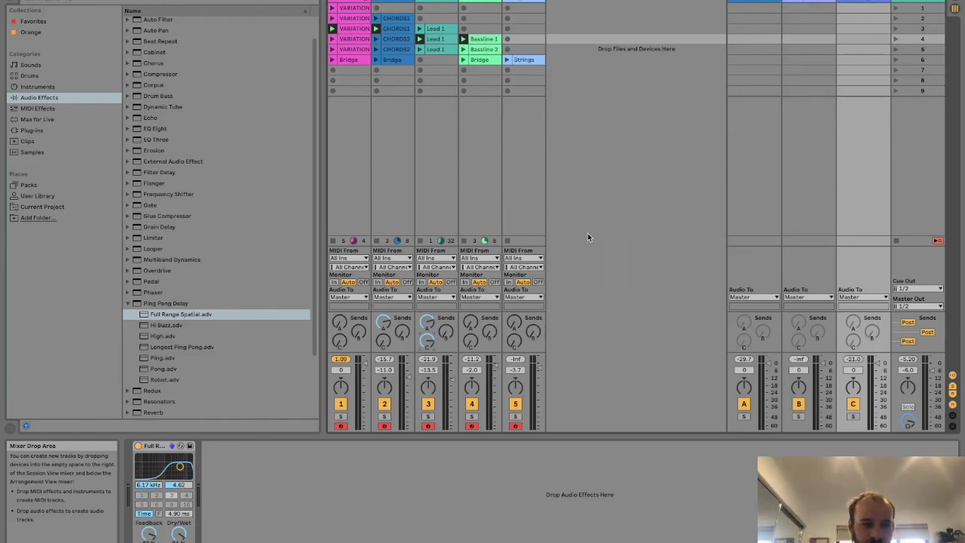
{"action": "left_click", "coordinate": [130, 304]}
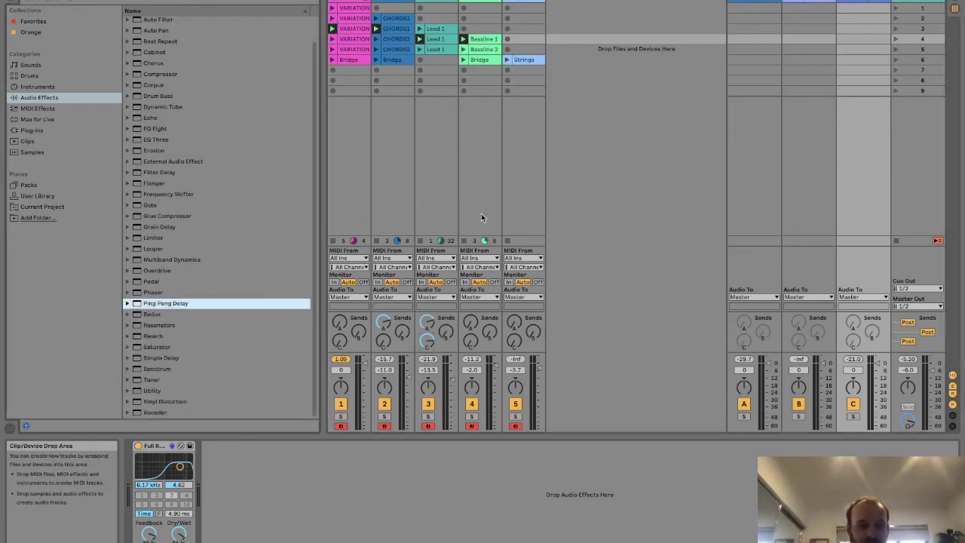
{"action": "scroll", "coordinate": [202, 190], "scroll_direction": "up", "scroll_amount": 1}
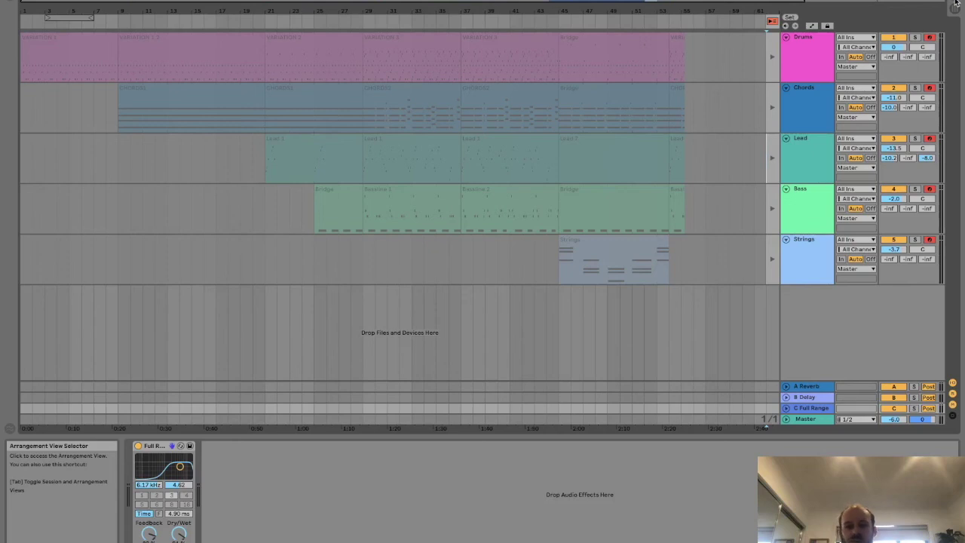
Open the Arrangement View and return the Drums, Chords, Lead, Bass and Strings tracks to arrangement playback
{"action": "left_click", "coordinate": [954, 9]}
{"action": "left_click", "coordinate": [772, 57]}
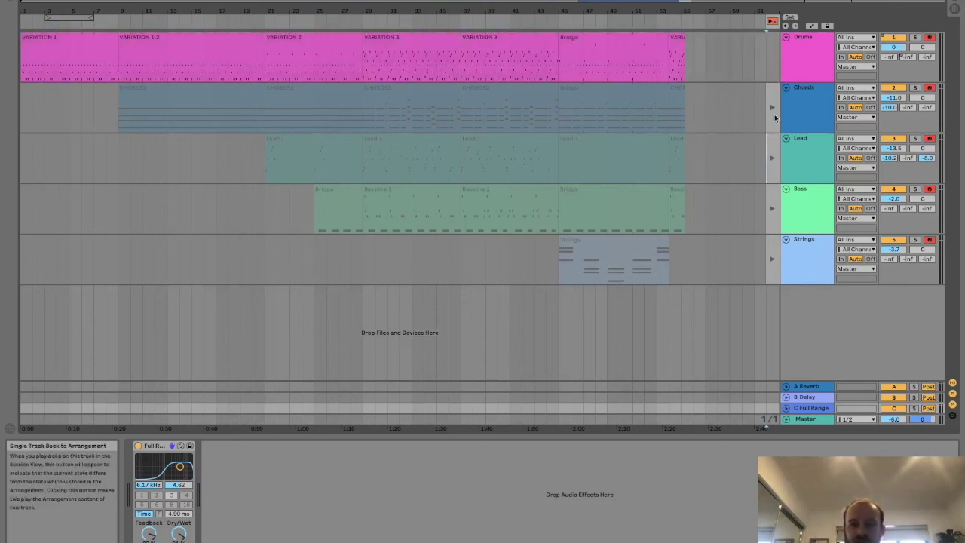
{"action": "left_click", "coordinate": [772, 107]}
{"action": "left_click", "coordinate": [773, 155]}
{"action": "left_click", "coordinate": [772, 215]}
{"action": "left_click", "coordinate": [772, 258]}
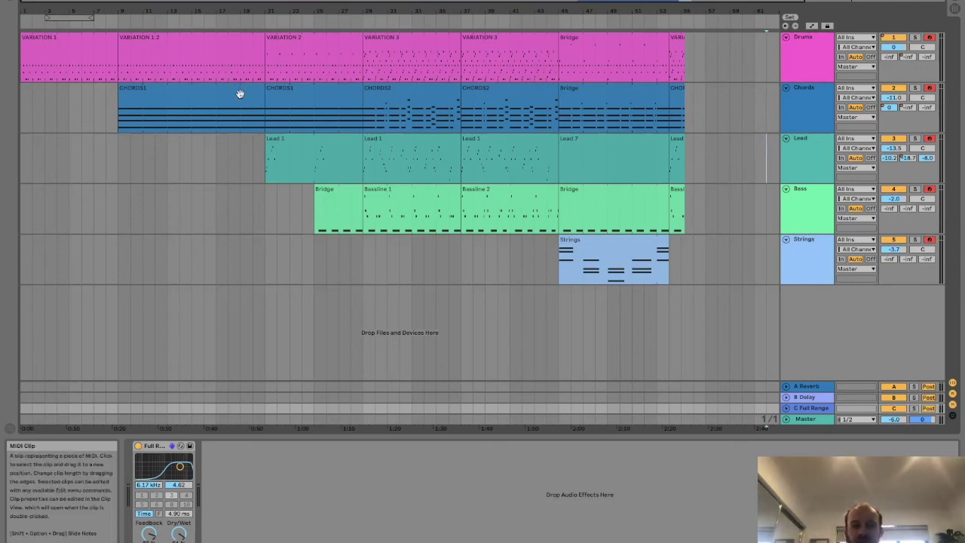
Go back to the Session View, look through the return tracks' devices, and delete return C
{"action": "key", "text": "Tab"}
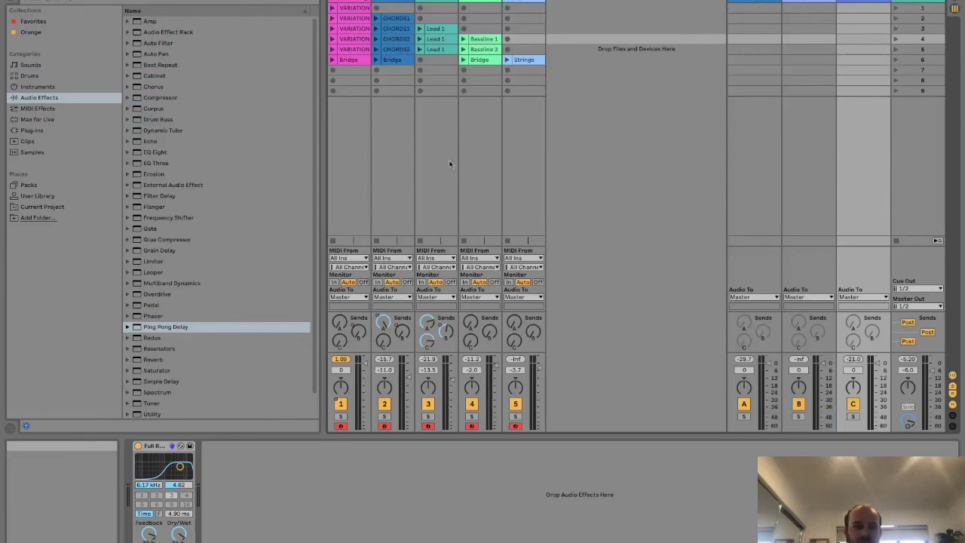
{"action": "left_click", "coordinate": [739, 3]}
{"action": "left_click", "coordinate": [806, 3]}
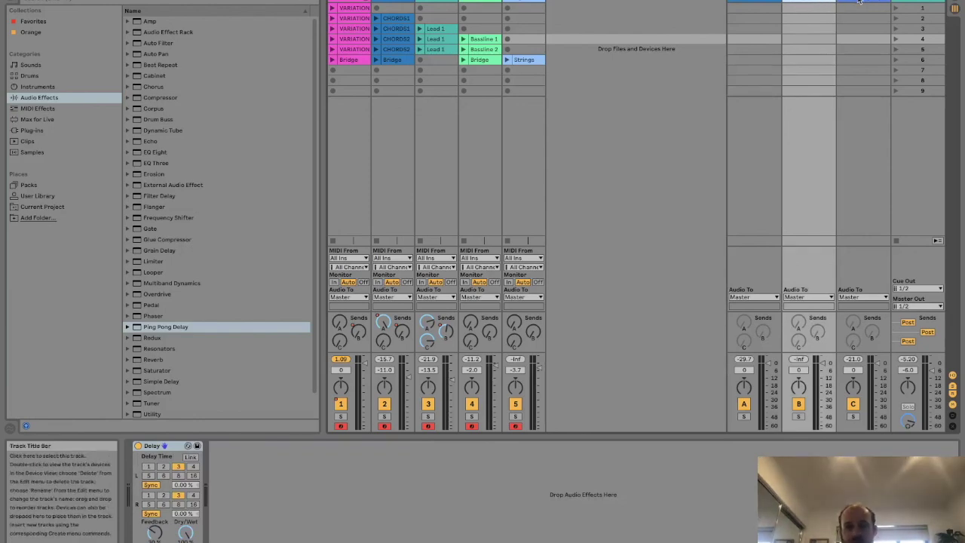
{"action": "left_click", "coordinate": [860, 3]}
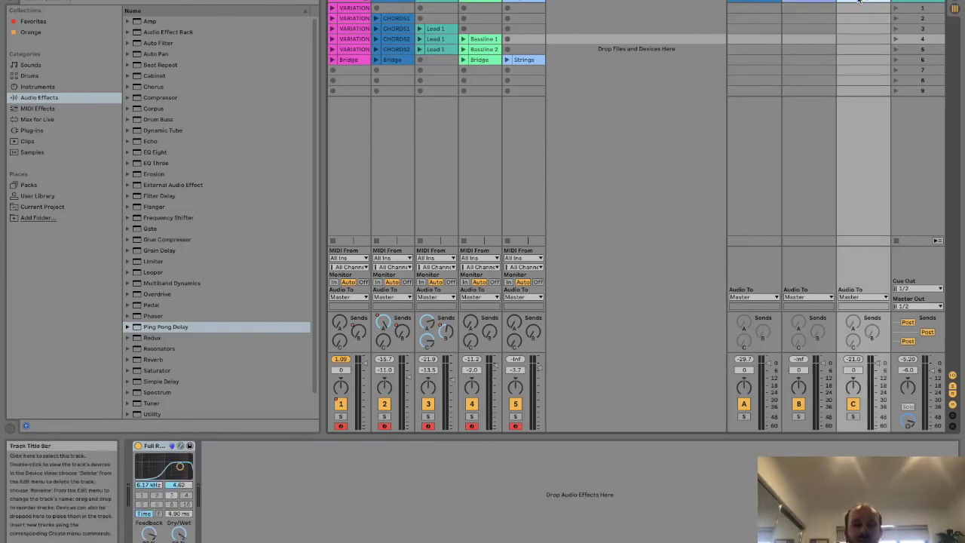
{"action": "key", "text": "Delete"}
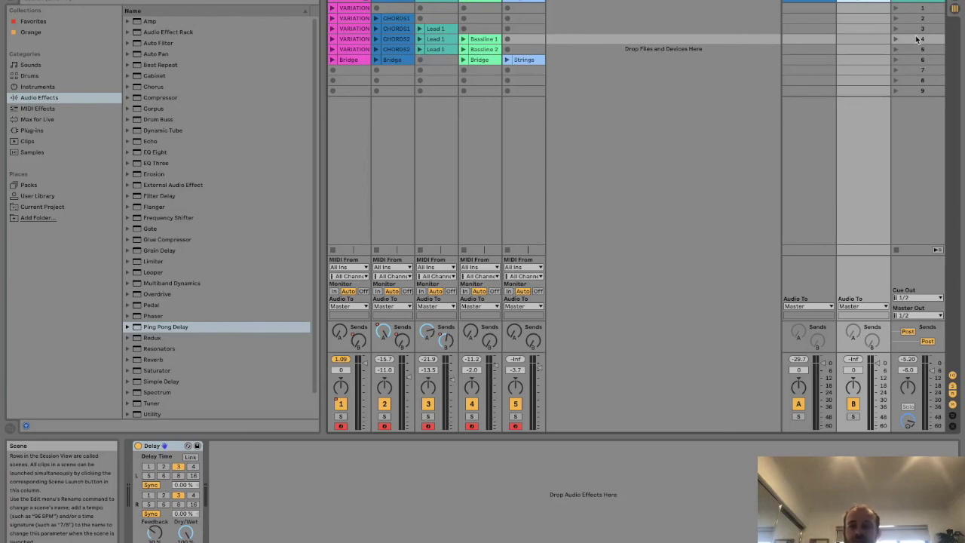
{"action": "key", "text": "ctrl+Left"}
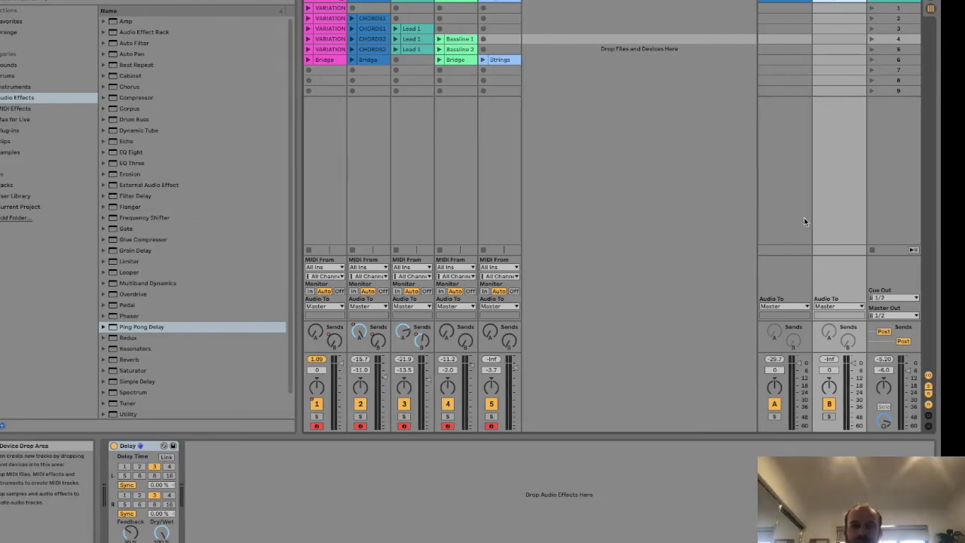